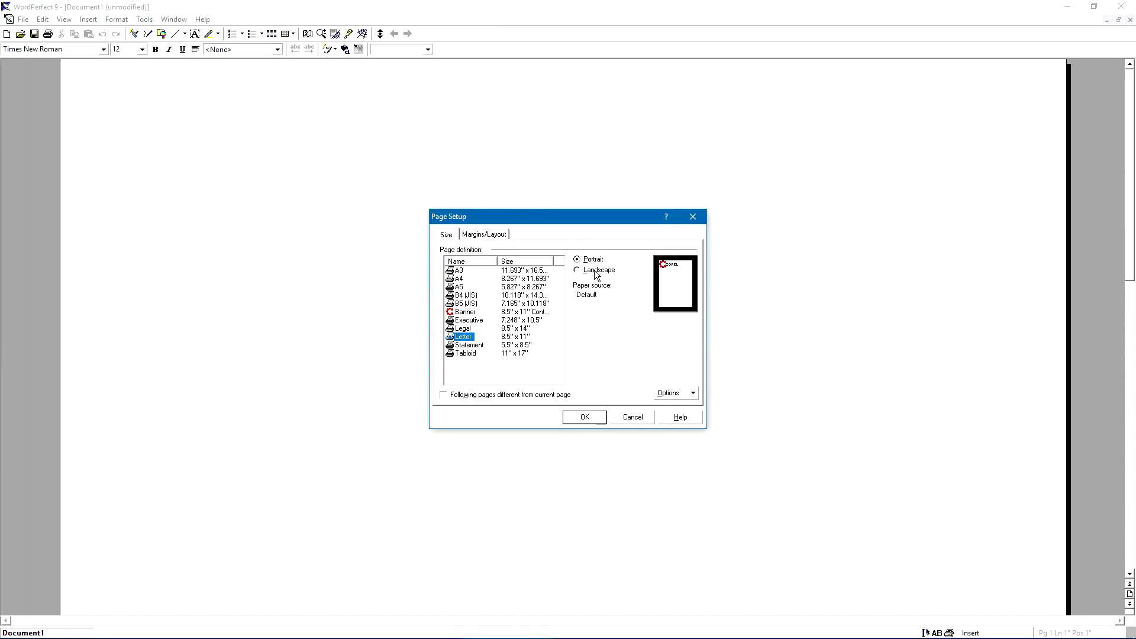
Set the page to landscape with equal half-inch margins.
{"action": "left_click", "coordinate": [596, 271]}
{"action": "left_click", "coordinate": [484, 234]}
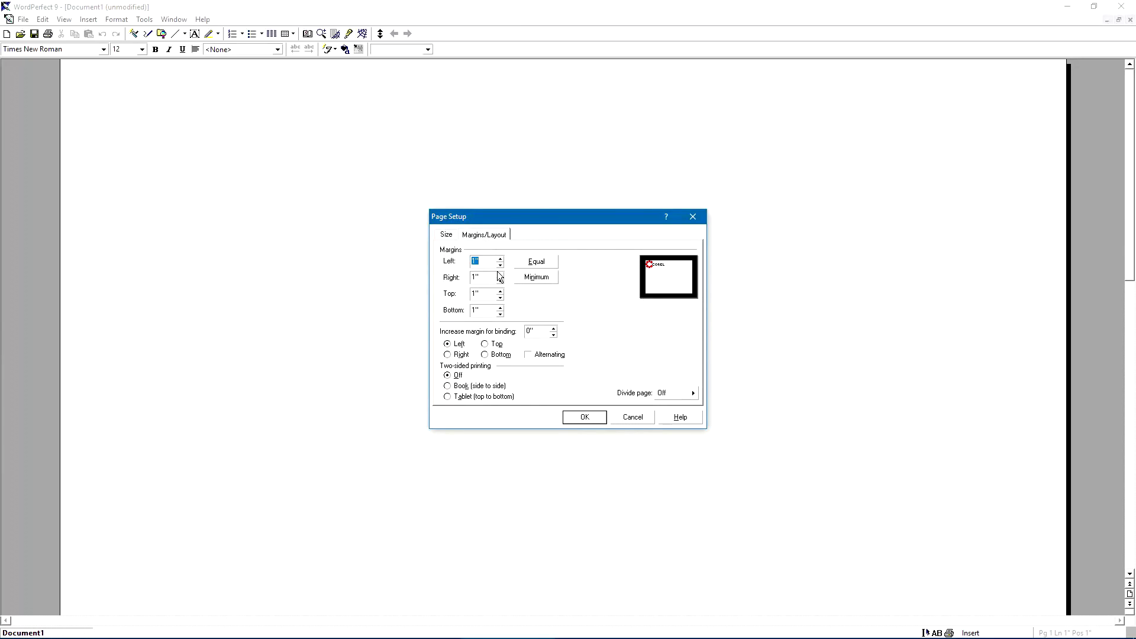
{"action": "left_click", "coordinate": [536, 262]}
{"action": "left_click", "coordinate": [580, 417]}
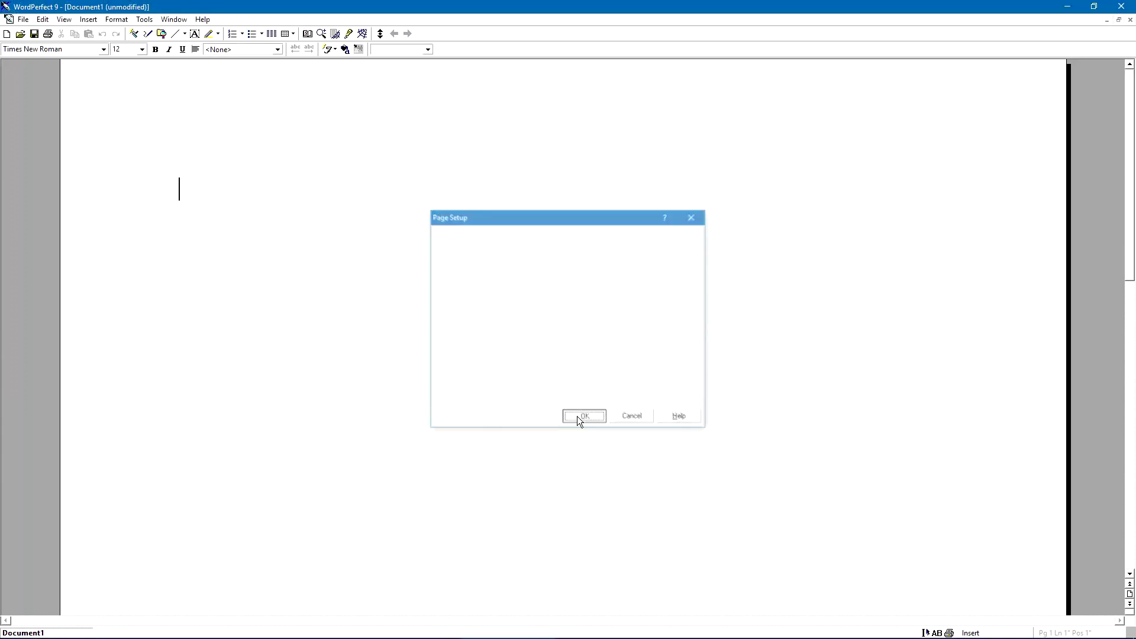
Switch the font to Zurich Cn BT 10 pt and type the Luminus title with the author's name.
{"action": "left_click", "coordinate": [104, 50]}
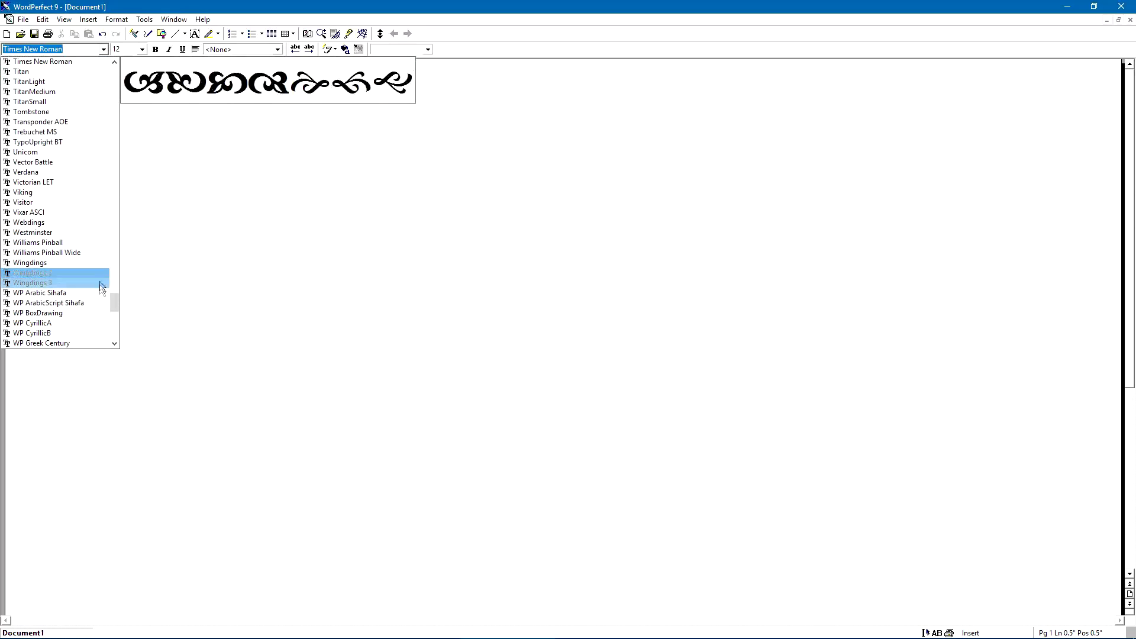
{"action": "left_click_drag", "start_coordinate": [116, 303], "coordinate": [115, 344]}
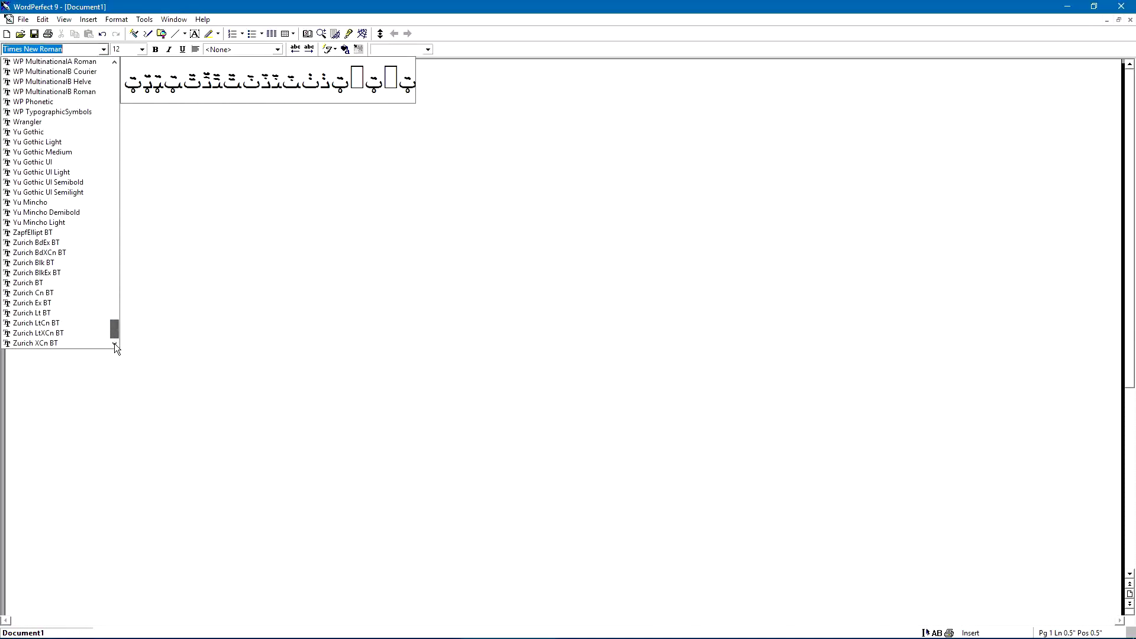
{"action": "left_click", "coordinate": [77, 293]}
{"action": "left_click", "coordinate": [142, 51]}
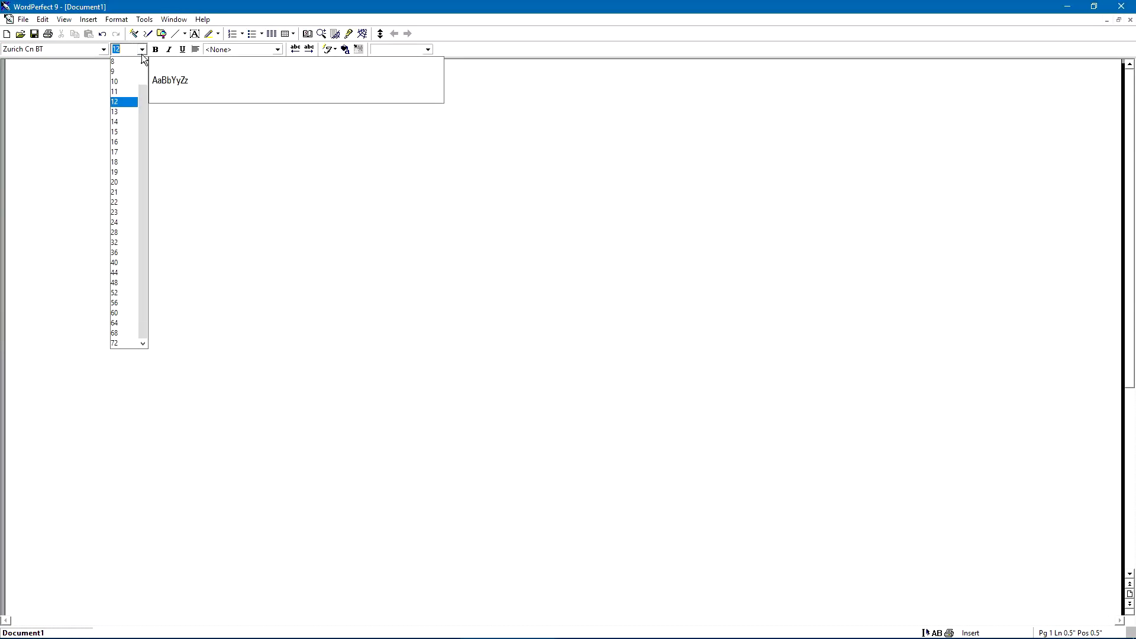
{"action": "left_click", "coordinate": [126, 81]}
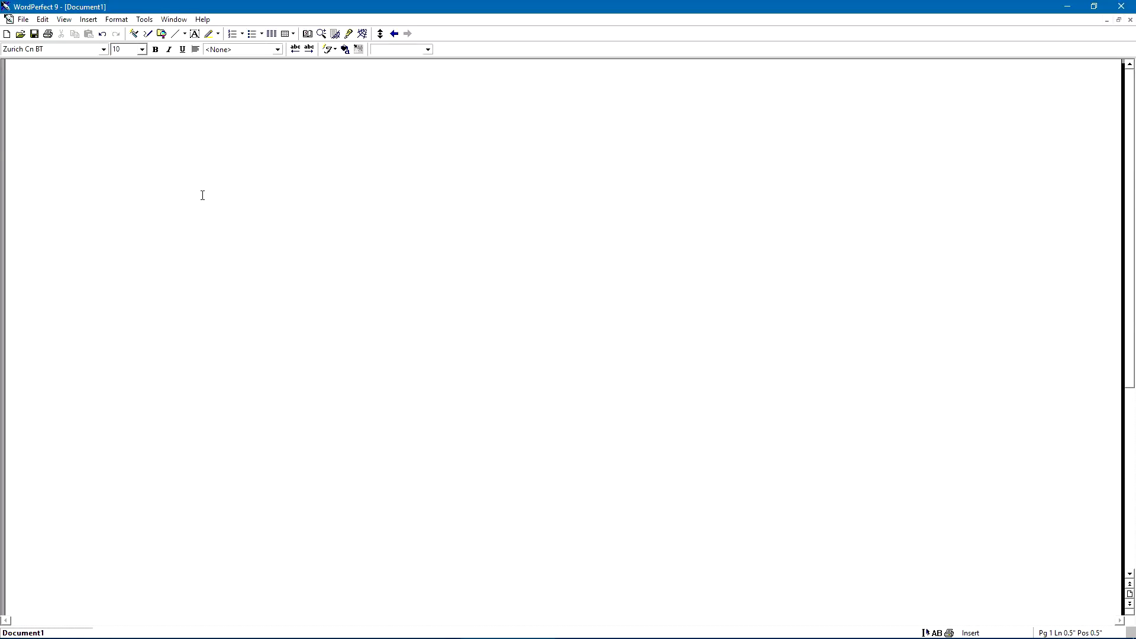
{"action": "type", "text": "Luminus Kris Asick (Gemi"}
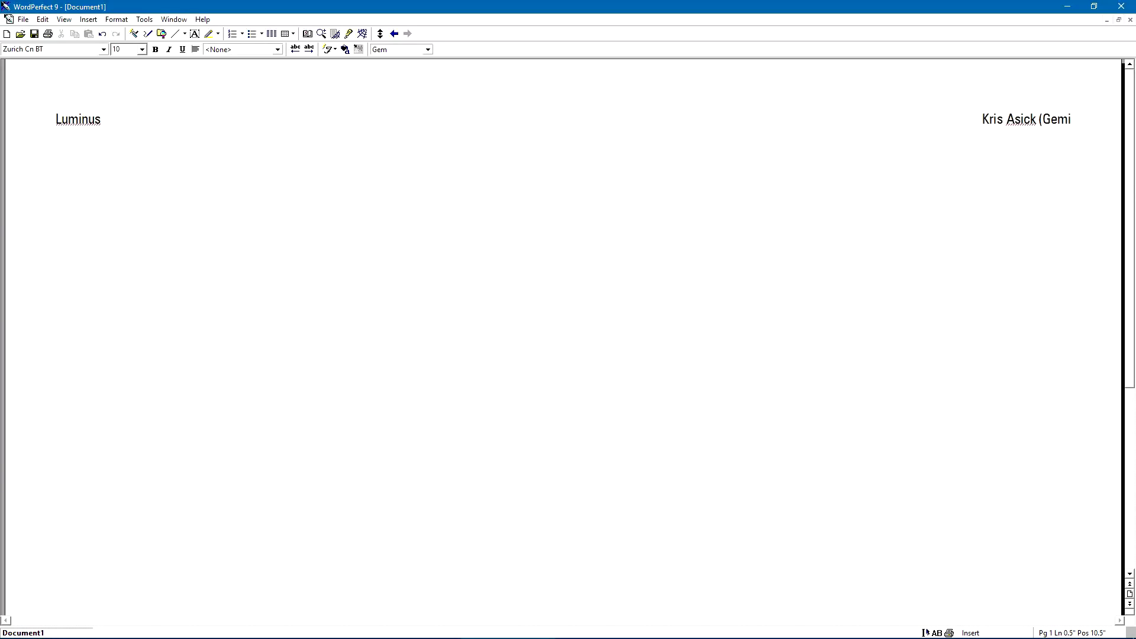
{"action": "type", "text": "ni)"}
Make the Luminus and author header line bold, underlined and 12 point, then add a blank line below.
{"action": "key", "text": "Return"}
{"action": "key", "text": "shift+End"}
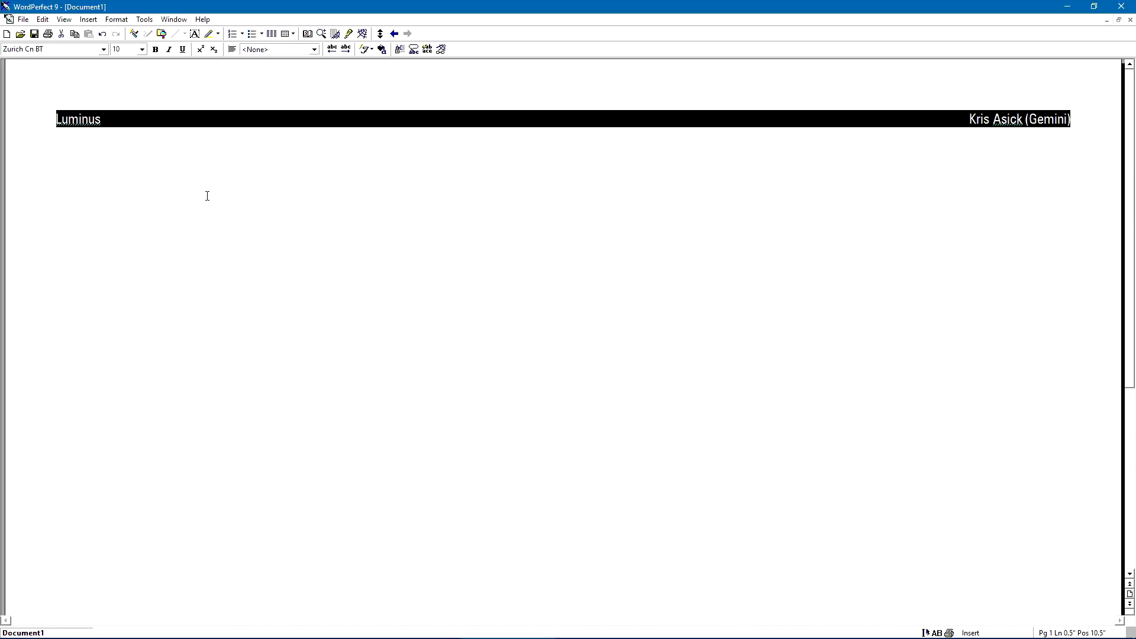
{"action": "key", "text": "ctrl+b"}
{"action": "key", "text": "ctrl+u"}
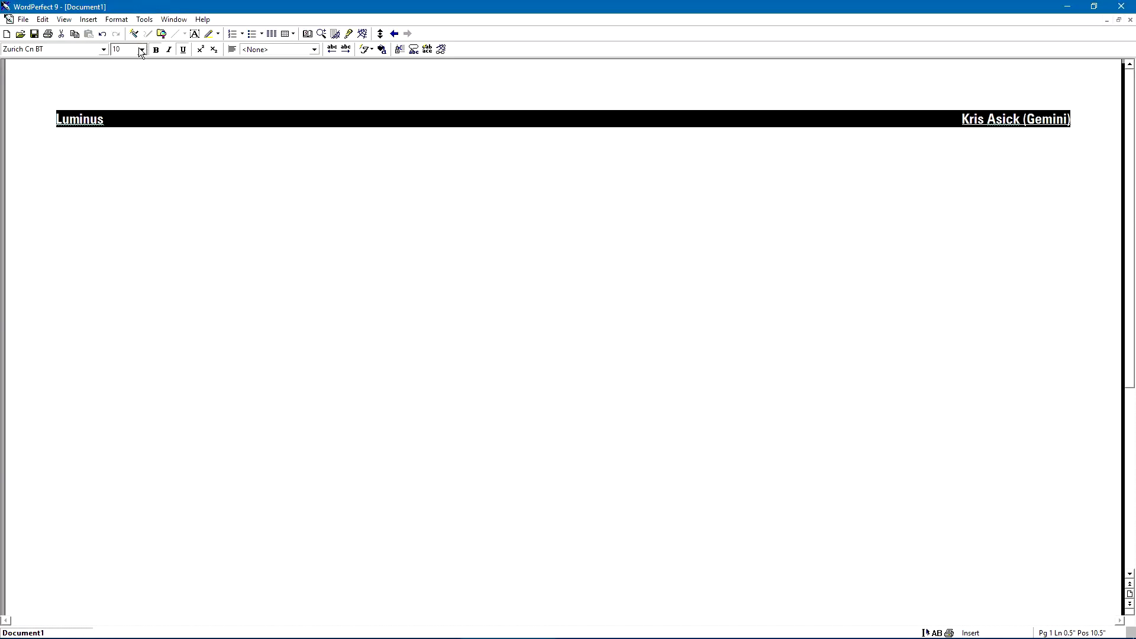
{"action": "left_click", "coordinate": [143, 49]}
{"action": "left_click", "coordinate": [124, 102]}
{"action": "left_click", "coordinate": [351, 299]}
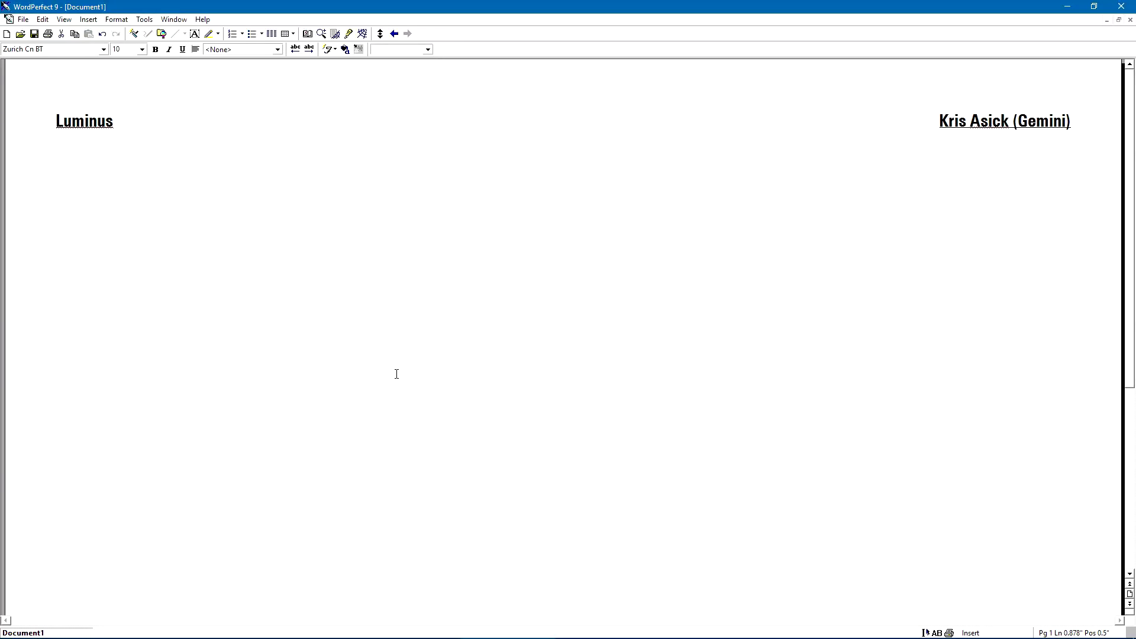
{"action": "key", "text": "Return"}
Add a bold italic 'Concept' heading and begin 'Luminus is a 2D space shooter with similarities to Galaga'.
{"action": "type", "text": "Concept"}
{"action": "key", "text": "Return"}
{"action": "key", "text": "shift+Up"}
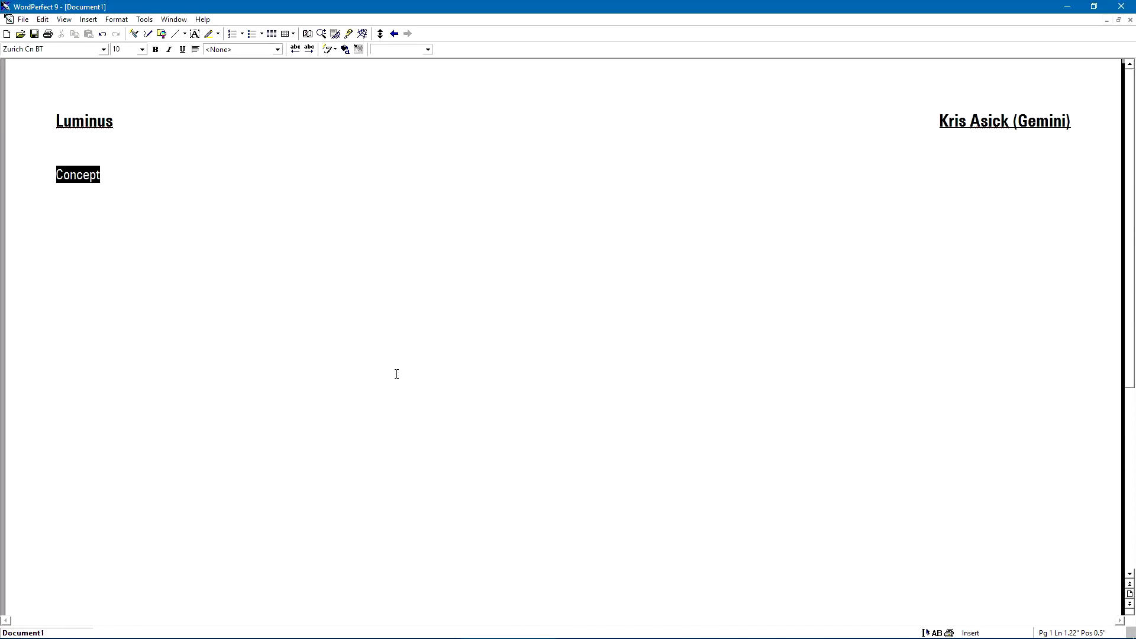
{"action": "key", "text": "ctrl+b"}
{"action": "key", "text": "ctrl+i"}
{"action": "key", "text": "Down"}
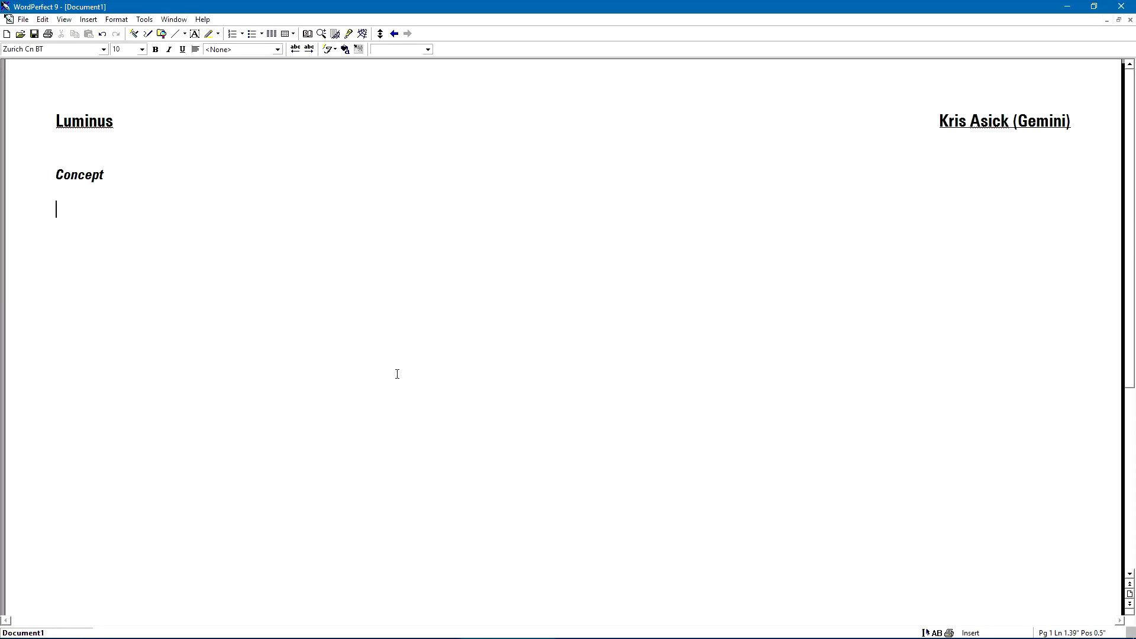
{"action": "type", "text": "Luminus is a 2D space s"}
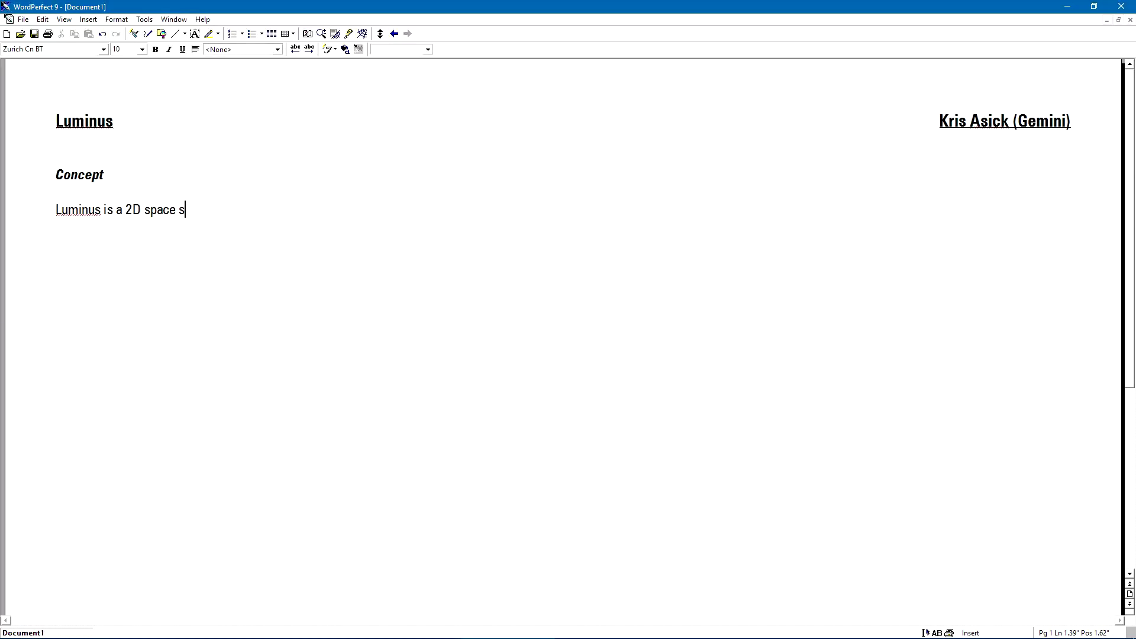
{"action": "type", "text": "hooter with similariti"}
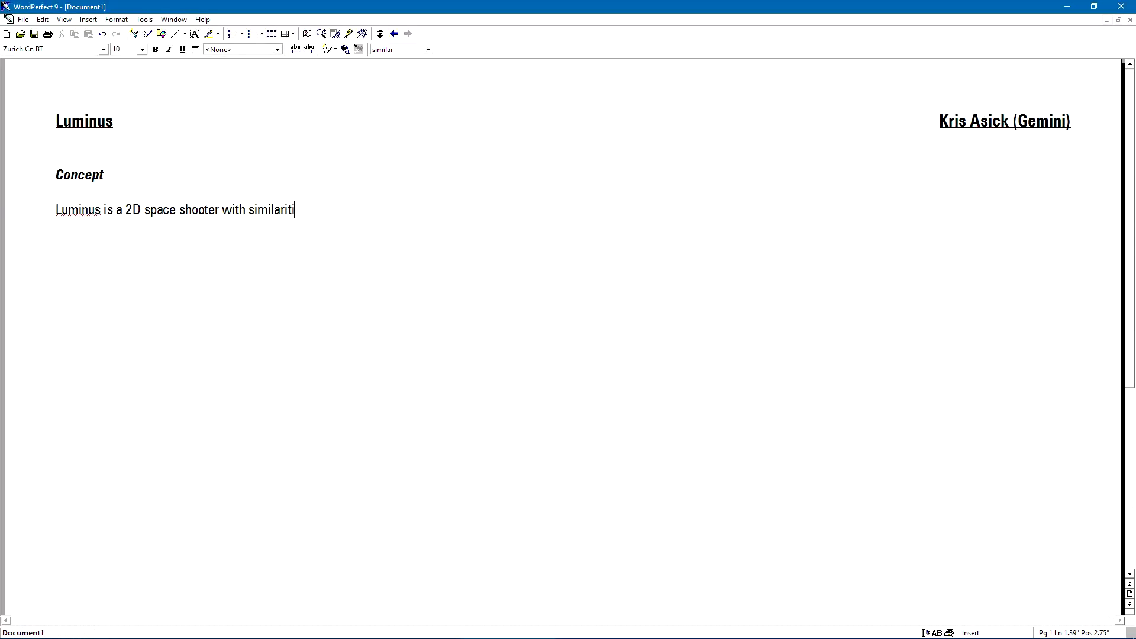
{"action": "type", "text": "es to Galaga"}
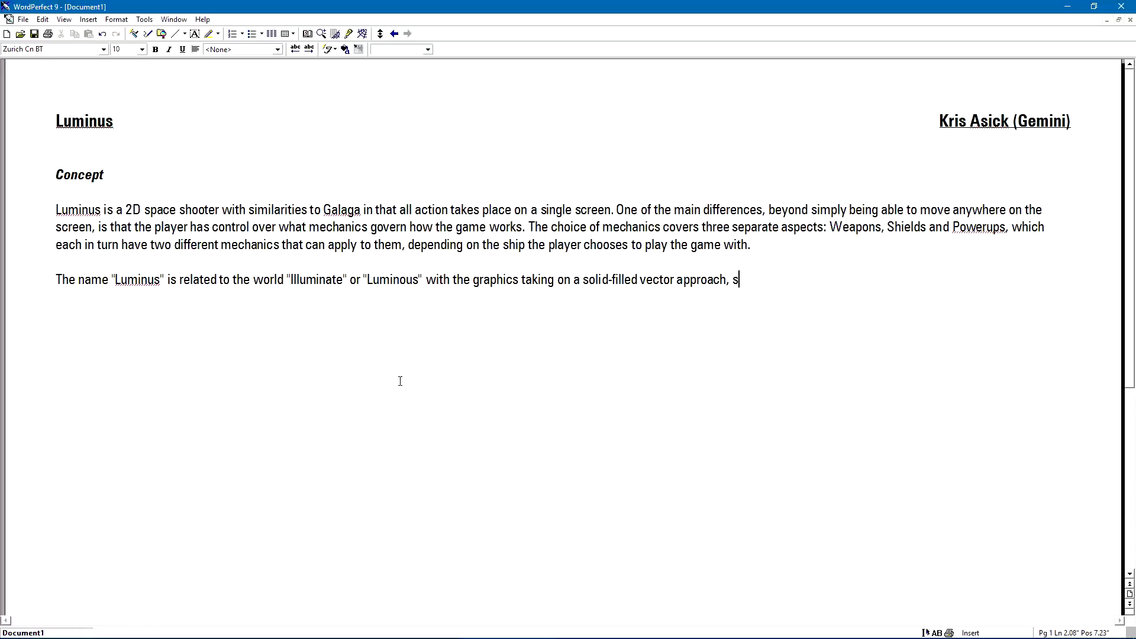
End the sentence with 'wireframe look most vector graphics tend to have in modern games.' and begin 'Enemies, weapon shots,'.
{"action": "type", "text": "s opposed"}
{"action": "type", "text": " to the wiref"}
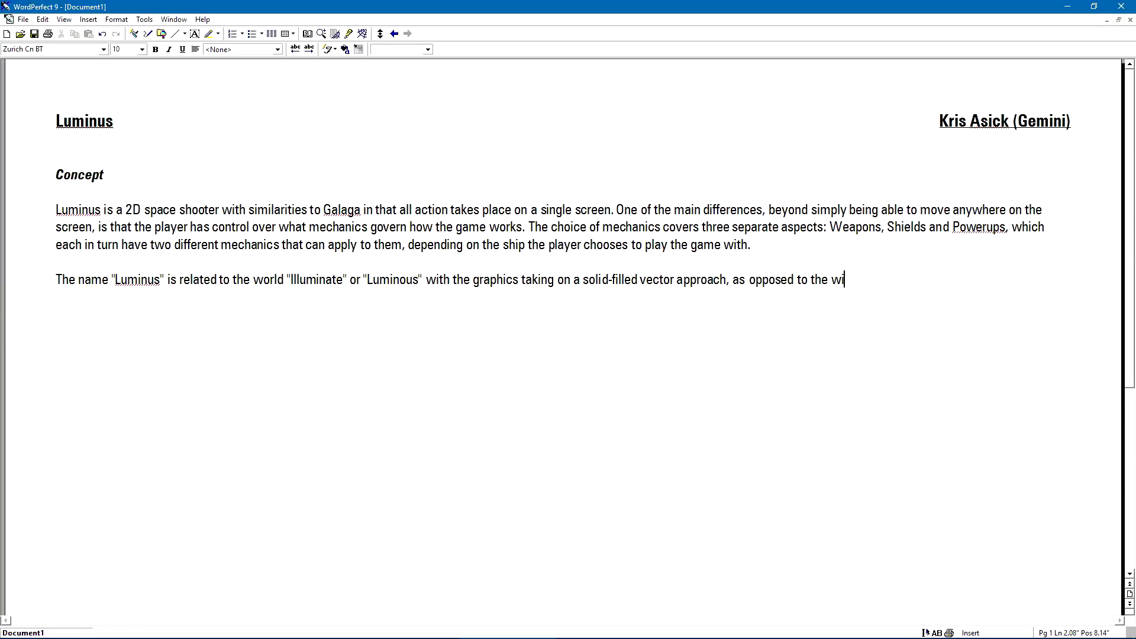
{"action": "type", "text": "rame look "}
{"action": "type", "text": "most vector graphi"}
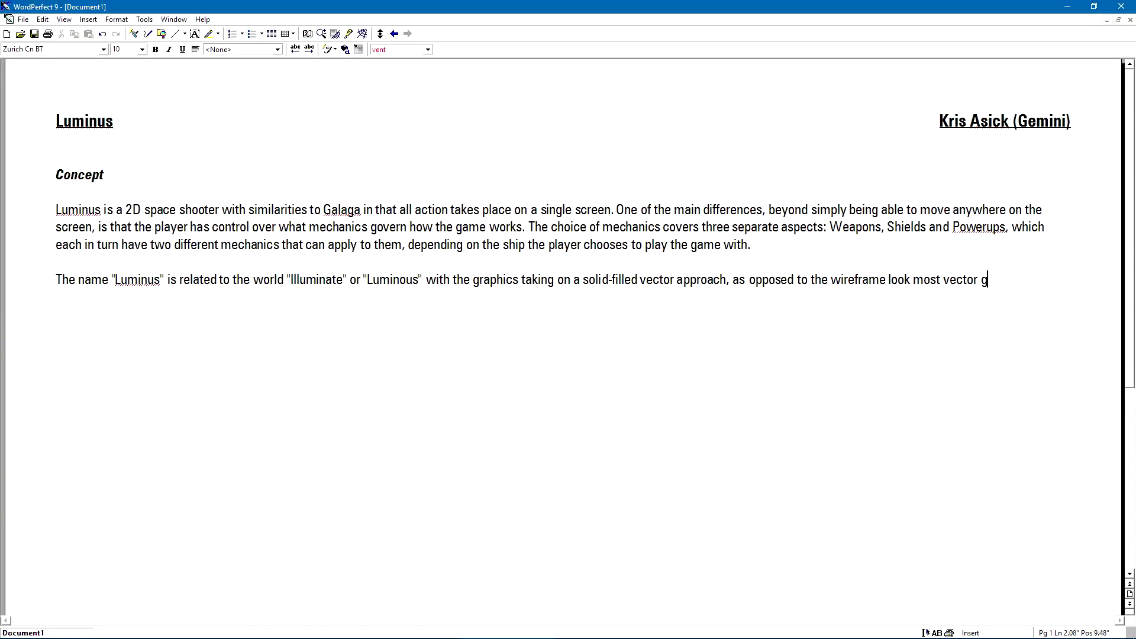
{"action": "type", "text": "cs tend to "}
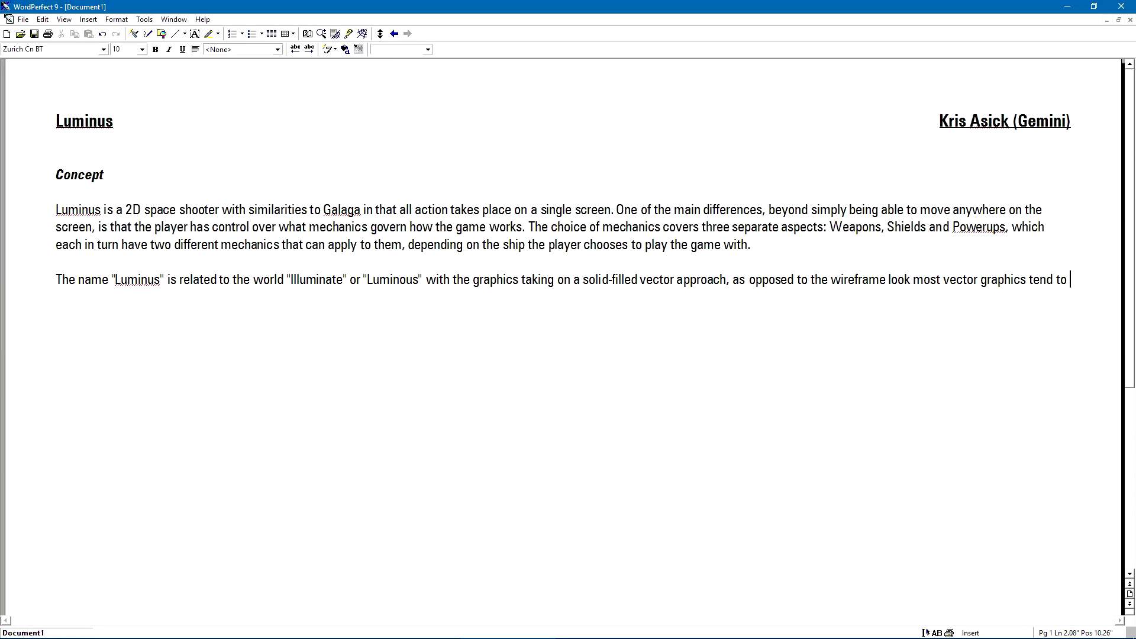
{"action": "type", "text": "have in mode"}
{"action": "key", "text": "BackSpace"}
{"action": "key", "text": "BackSpace"}
{"action": "key", "text": "BackSpace"}
{"action": "key", "text": "BackSpace"}
{"action": "key", "text": "BackSpace"}
{"action": "key", "text": "BackSpace"}
{"action": "key", "text": "BackSpace"}
{"action": "type", "text": "in mode"}
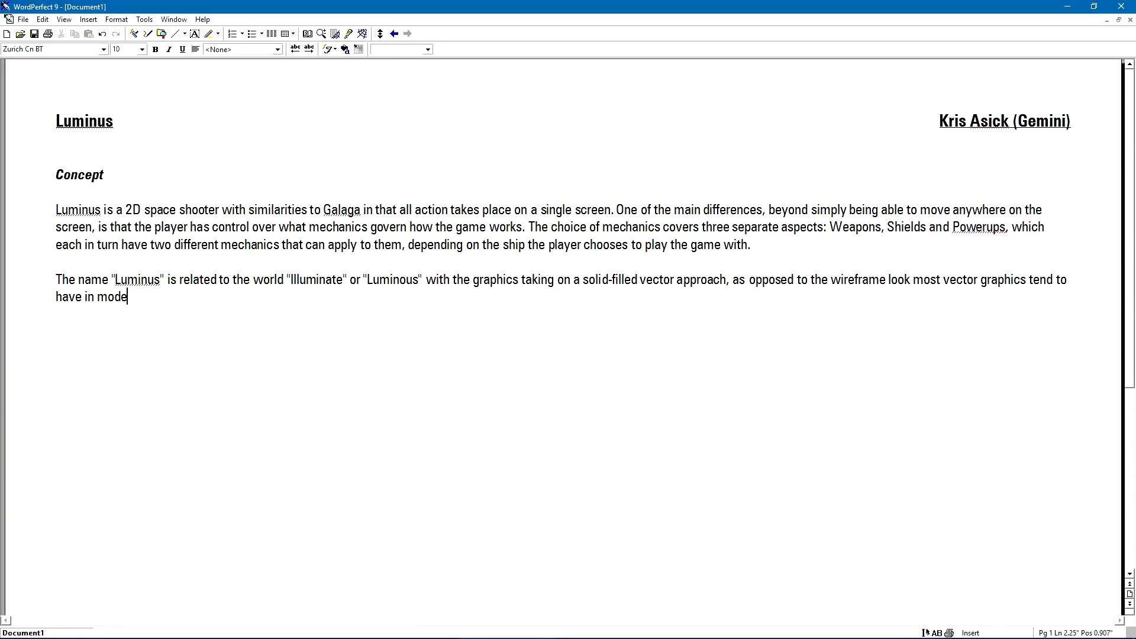
{"action": "type", "text": "rn games."}
{"action": "type", "text": "Each "}
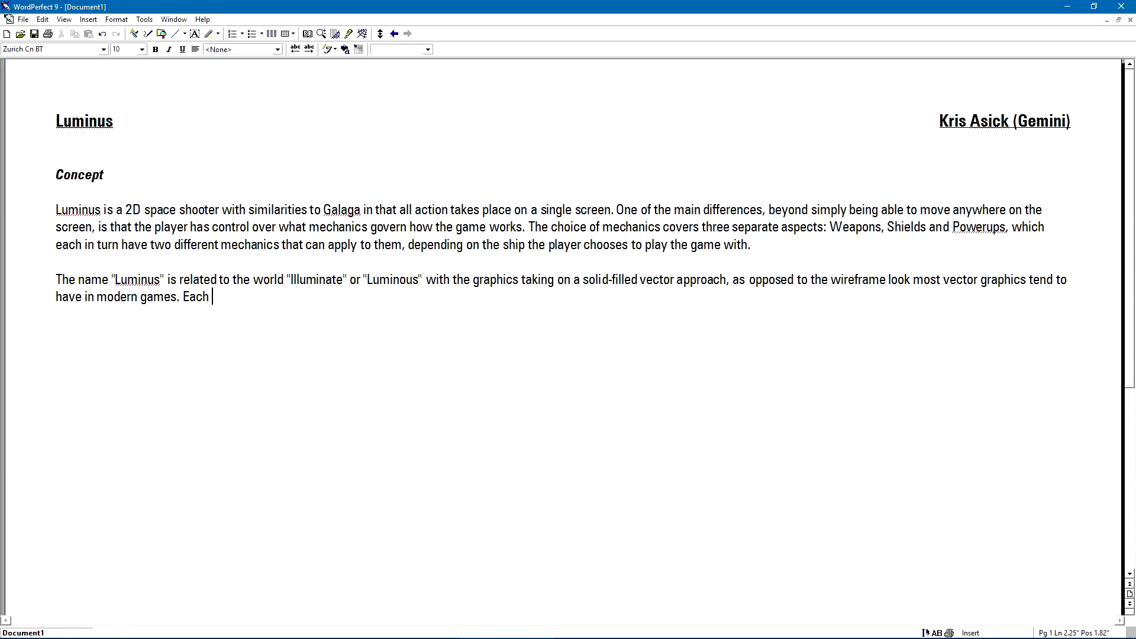
{"action": "type", "text": "shape will use"}
{"action": "key", "text": "BackSpace"}
{"action": "key", "text": "BackSpace"}
{"action": "key", "text": "BackSpace"}
{"action": "key", "text": "BackSpace"}
{"action": "key", "text": "BackSpace"}
{"action": "key", "text": "BackSpace"}
{"action": "key", "text": "BackSpace"}
{"action": "key", "text": "BackSpace"}
{"action": "key", "text": "BackSpace"}
{"action": "key", "text": "BackSpace"}
{"action": "key", "text": "BackSpace"}
{"action": "key", "text": "BackSpace"}
{"action": "key", "text": "BackSpace"}
{"action": "key", "text": "BackSpace"}
{"action": "key", "text": "BackSpace"}
{"action": "key", "text": "BackSpace"}
{"action": "key", "text": "BackSpace"}
{"action": "key", "text": "BackSpace"}
{"action": "key", "text": "BackSpace"}
{"action": "type", "text": "Enemies, weapon shots,"}
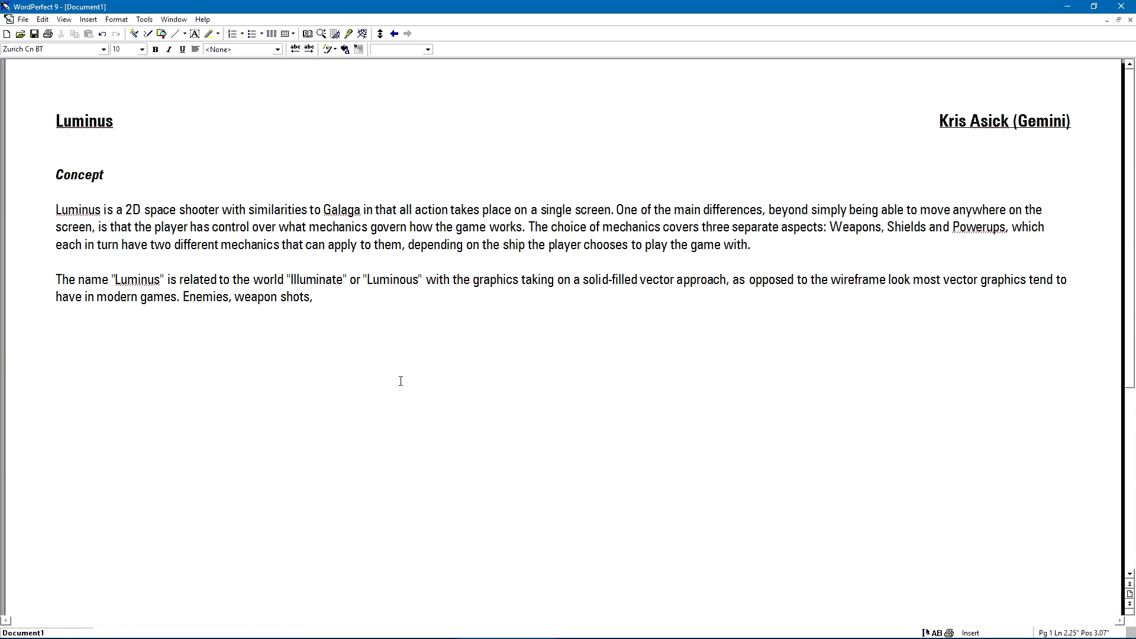
Reword to 'Enemies and weapon shots will always be a single colour, using black lines to define features'.
{"action": "key", "text": "ctrl+Left"}
{"action": "key", "text": "ctrl+Left"}
{"action": "key", "text": "Left"}
{"action": "key", "text": "BackSpace"}
{"action": "type", "text": "and"}
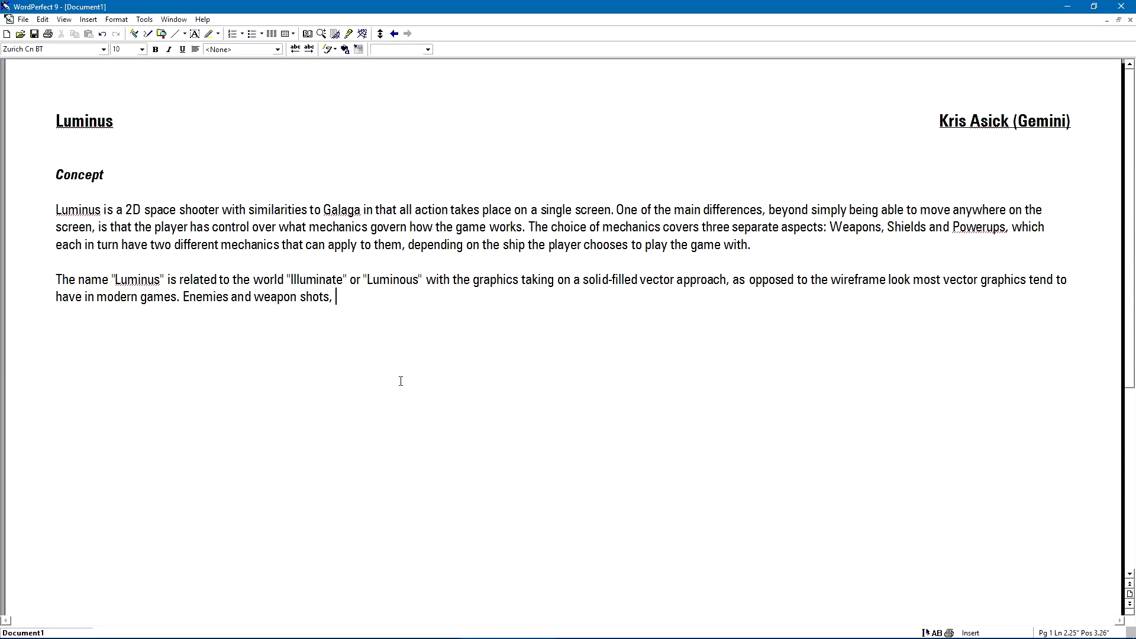
{"action": "key", "text": "BackSpace"}
{"action": "key", "text": "BackSpace"}
{"action": "type", "text": "will always be a single colou"}
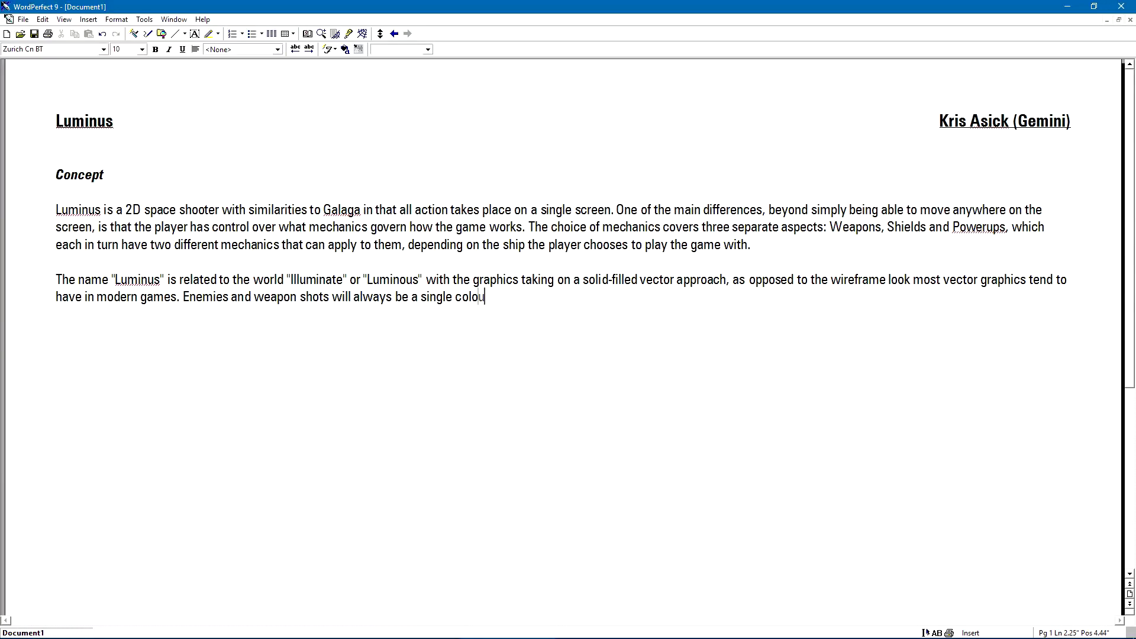
{"action": "type", "text": "r, using black l"}
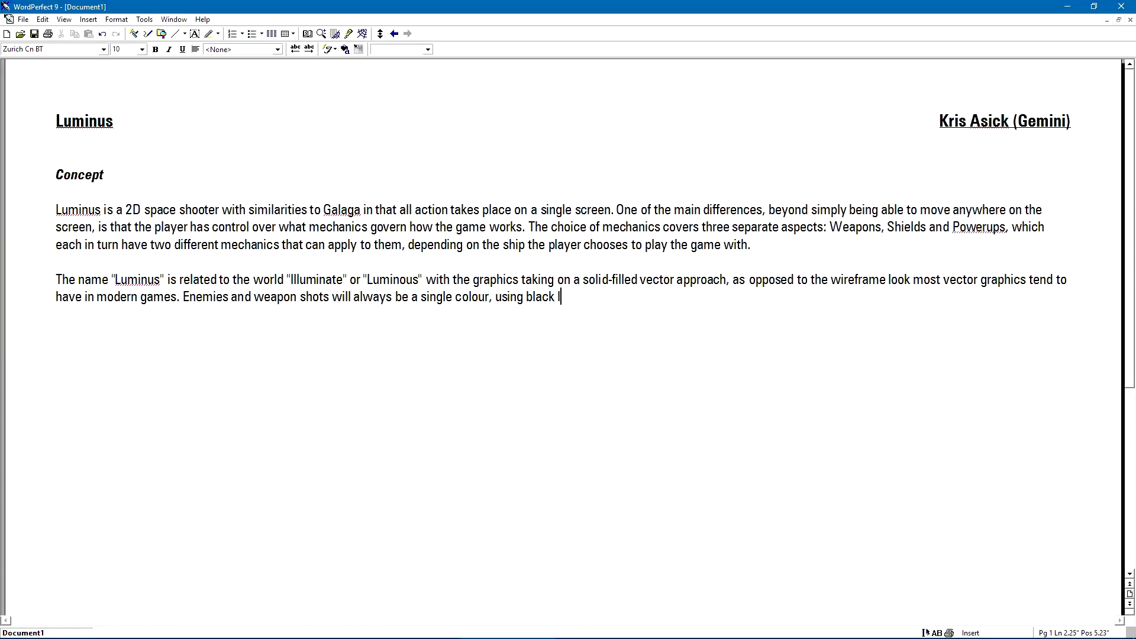
{"action": "type", "text": "ines to define features"}
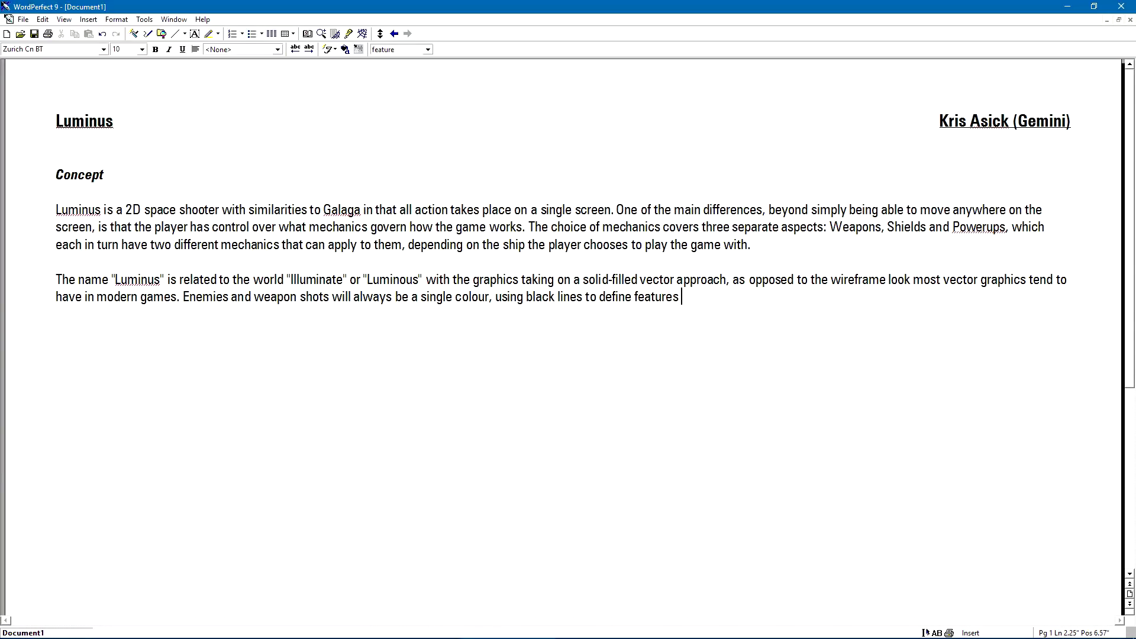
{"action": "type", "text": ", while the player, "}
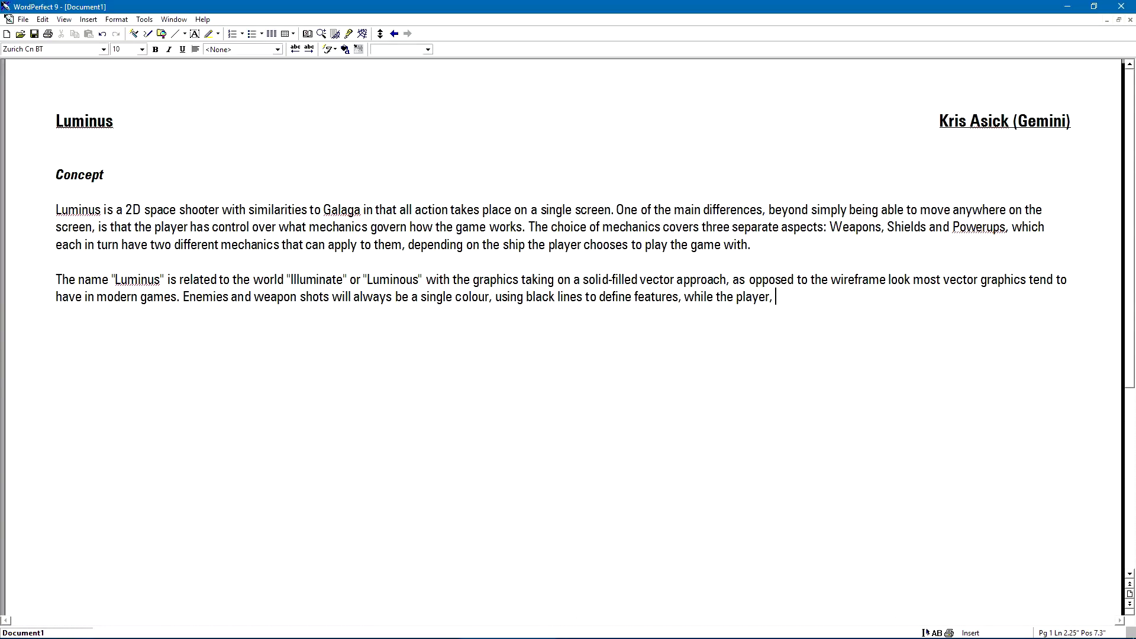
{"action": "type", "text": "bosses, and items will be"}
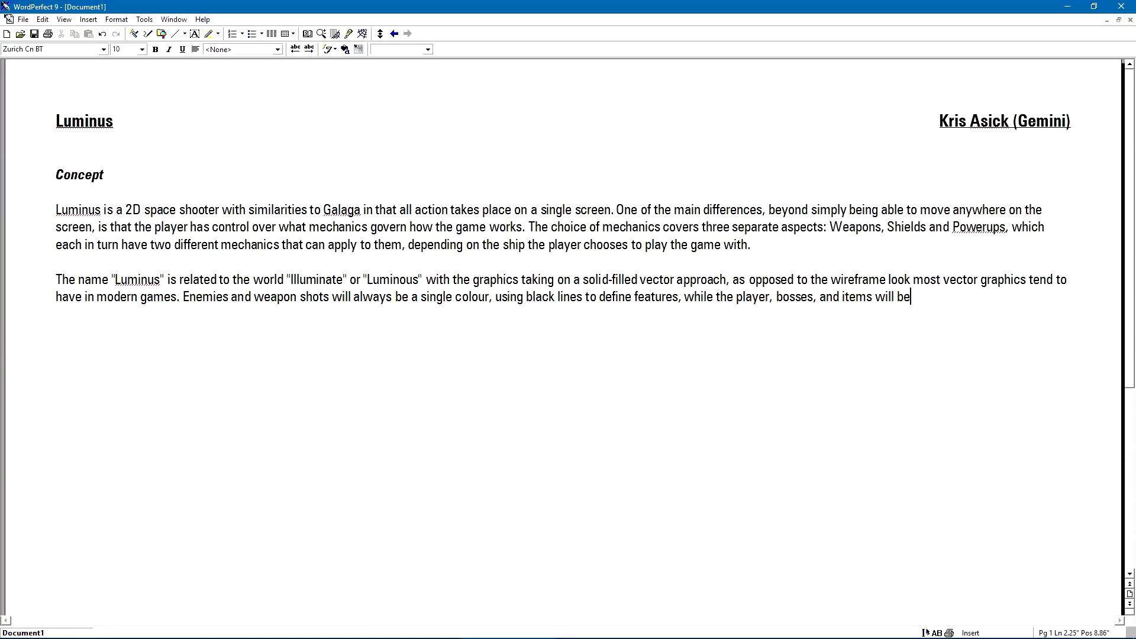
{"action": "type", "text": " allowed multipl"}
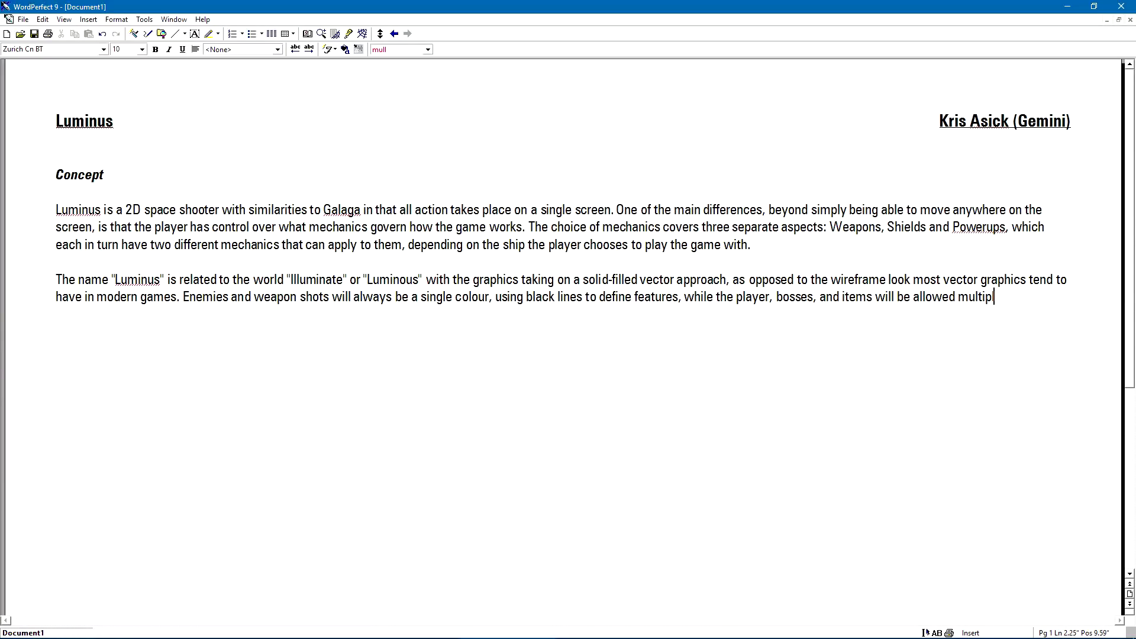
{"action": "type", "text": "e colours."}
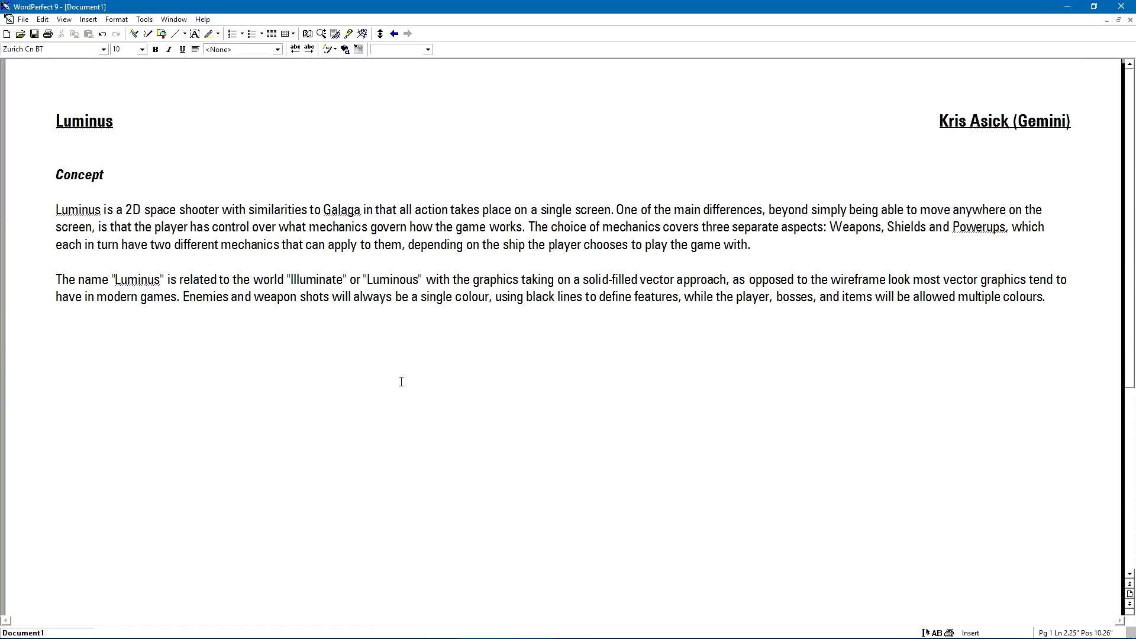
{"action": "type", "text": " The player in particular is a"}
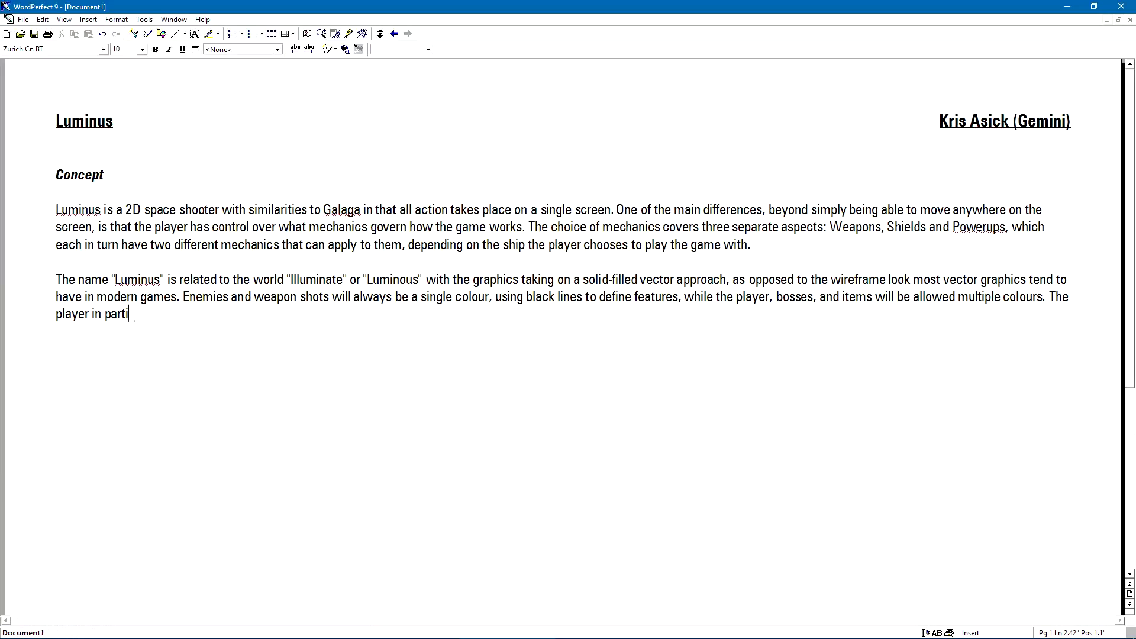
{"action": "key", "text": "BackSpace"}
{"action": "key", "text": "BackSpace"}
{"action": "key", "text": "BackSpace"}
{"action": "key", "text": "BackSpace"}
{"action": "key", "text": "BackSpace"}
{"action": "key", "text": "BackSpace"}
{"action": "key", "text": "BackSpace"}
{"action": "key", "text": "BackSpace"}
{"action": "key", "text": "BackSpace"}
{"action": "key", "text": "BackSpace"}
{"action": "key", "text": "BackSpace"}
{"action": "key", "text": "BackSpace"}
{"action": "key", "text": "BackSpace"}
{"action": "key", "text": "BackSpace"}
{"action": "key", "text": "BackSpace"}
{"action": "key", "text": "BackSpace"}
{"action": "key", "text": "BackSpace"}
{"action": "key", "text": "BackSpace"}
Finish the player-ship sentence and add 'Hacking the password system will be required to access some of the game's secrets'.
{"action": "type", "text": "shipe"}
{"action": "key", "text": "BackSpace"}
{"action": "key", "text": "BackSpace"}
{"action": "key", "text": "BackSpace"}
{"action": "type", "text": "ipe"}
{"action": "key", "text": "BackSpace"}
{"action": "key", "text": "BackSpace"}
{"action": "type", "text": "in particular is made up of "}
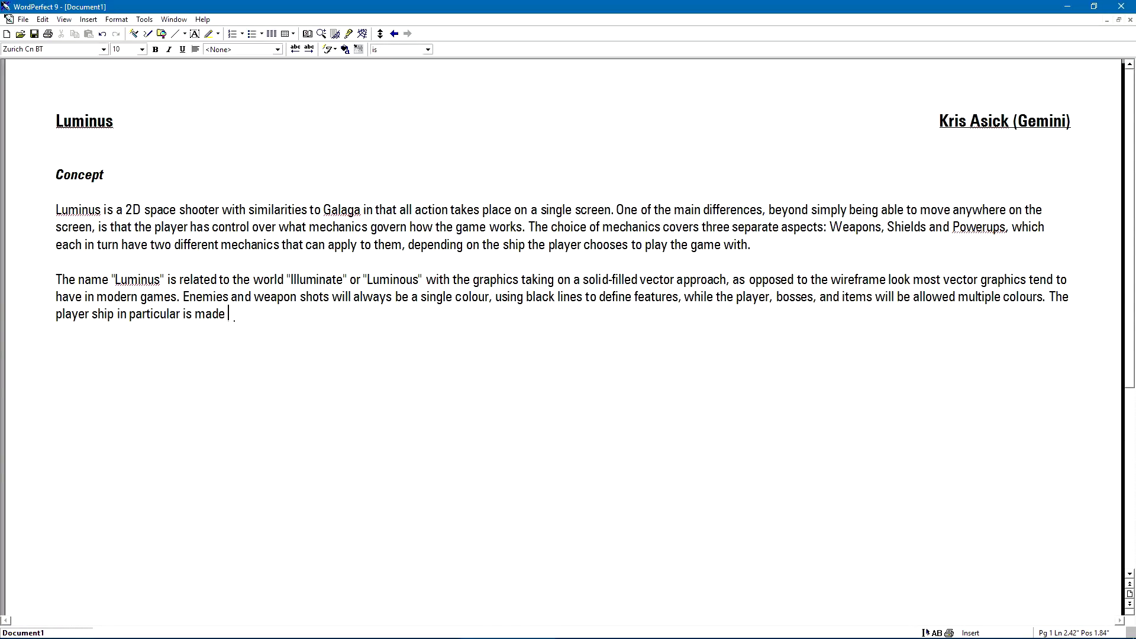
{"action": "type", "text": "three"}
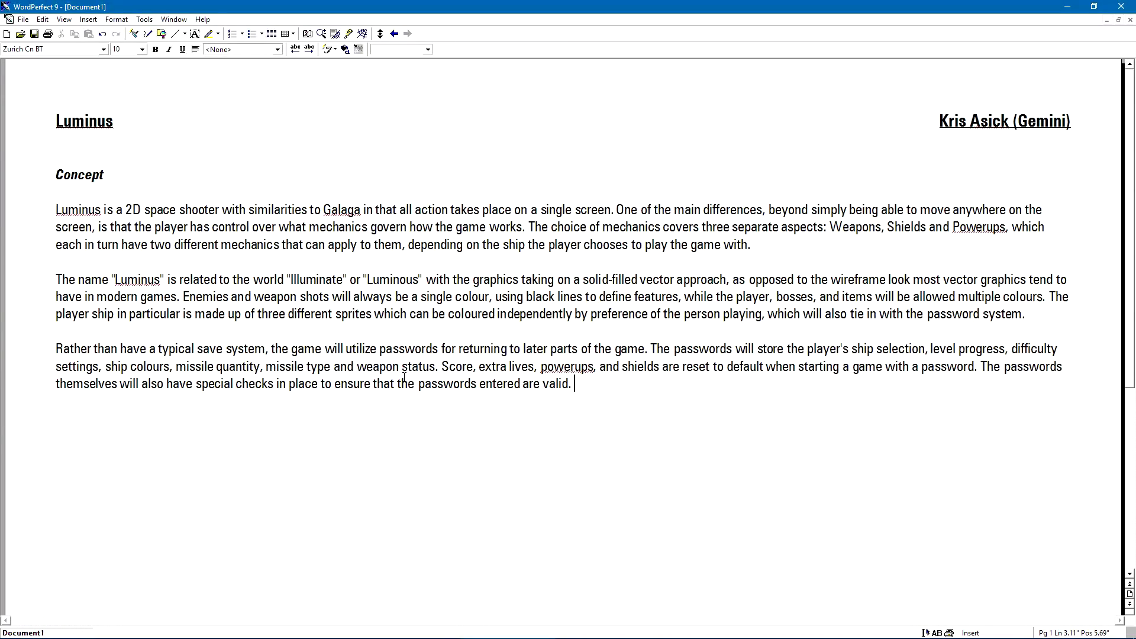
{"action": "type", "text": "Hacking the pass"}
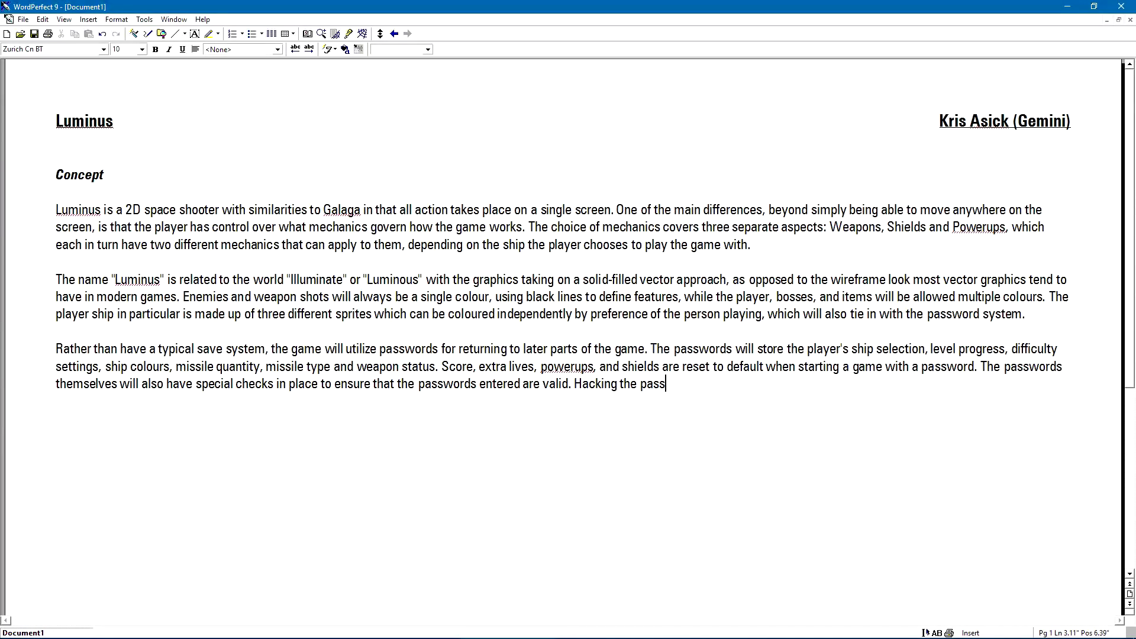
{"action": "type", "text": "word system will b"}
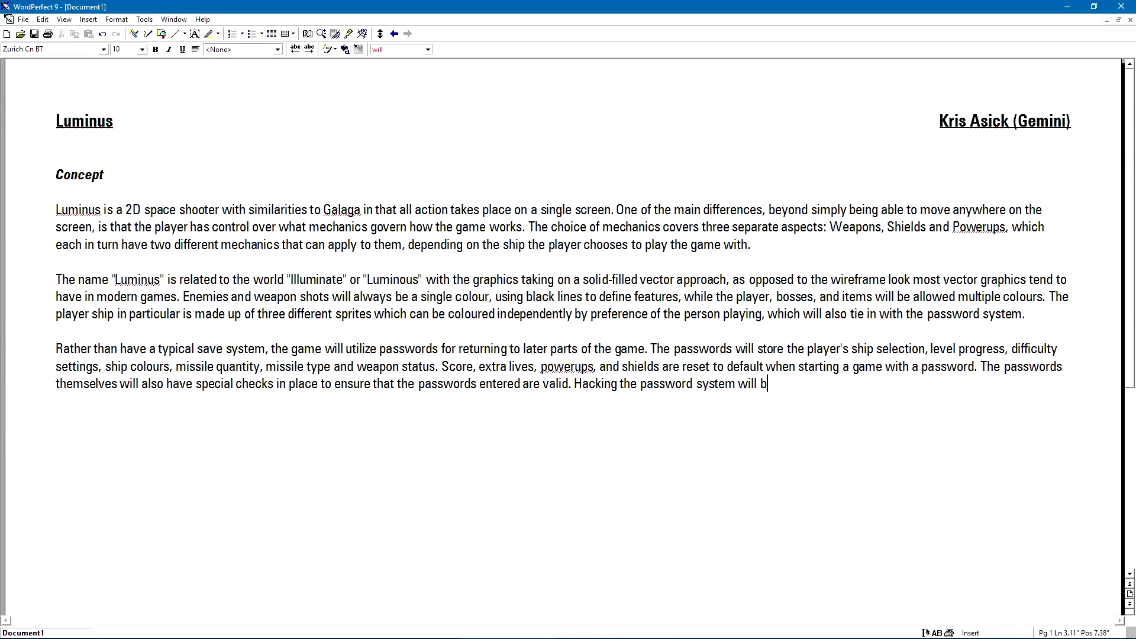
{"action": "type", "text": "e required to access"}
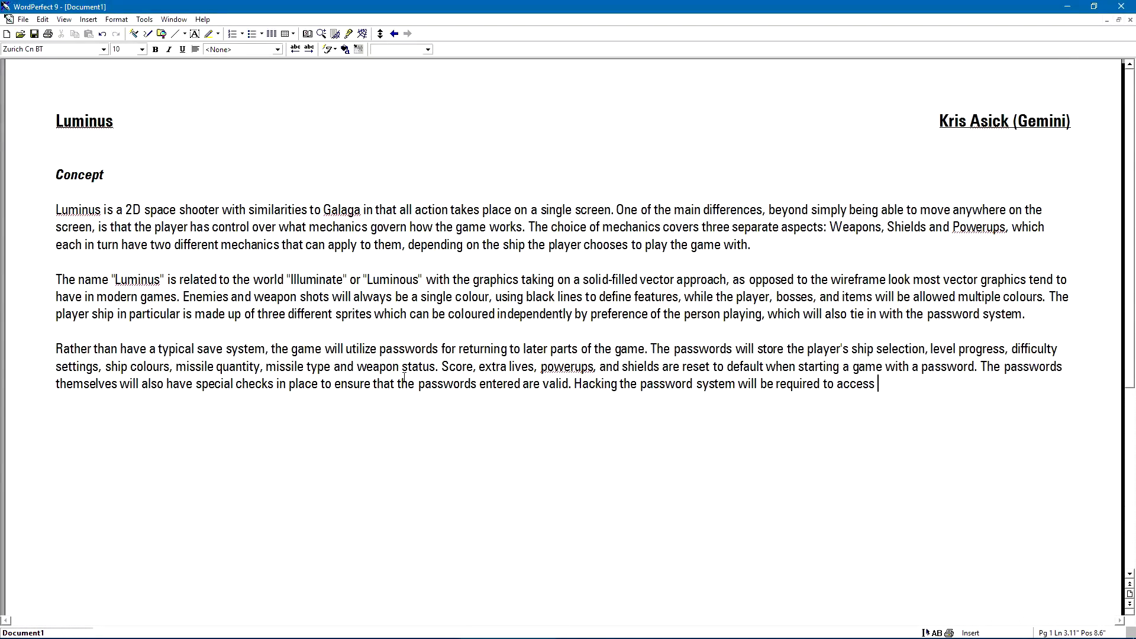
{"action": "type", "text": " some of the game's secrets"}
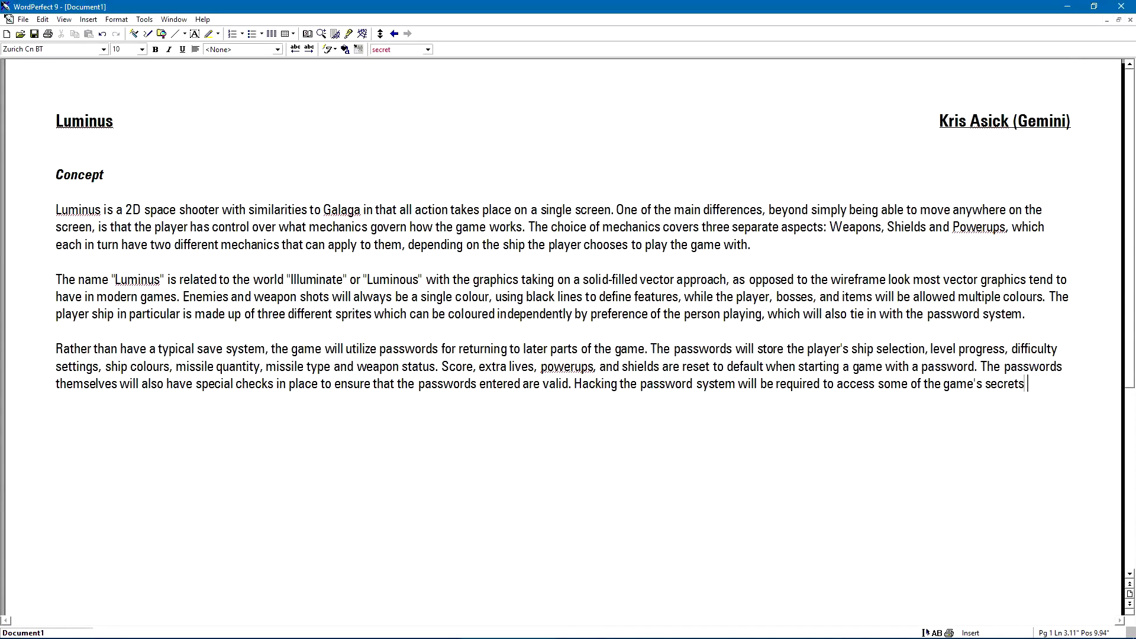
Insert ', although these checks will be simple so as to encourage' after 'valid', lowercasing 'hacking'.
{"action": "key", "text": "Home"}
{"action": "key", "text": "ctrl+Right"}
{"action": "key", "text": "ctrl+Right"}
{"action": "key", "text": "ctrl+Right"}
{"action": "key", "text": "ctrl+Right"}
{"action": "key", "text": "ctrl+Right"}
{"action": "key", "text": "ctrl+Right"}
{"action": "key", "text": "ctrl+Right"}
{"action": "key", "text": "ctrl+Right"}
{"action": "key", "text": "ctrl+Right"}
{"action": "key", "text": "ctrl+Right"}
{"action": "key", "text": "ctrl+Right"}
{"action": "key", "text": "ctrl+Right"}
{"action": "key", "text": "ctrl+Right"}
{"action": "key", "text": "ctrl+Right"}
{"action": "key", "text": "ctrl+Right"}
{"action": "key", "text": "Right"}
{"action": "key", "text": "Right"}
{"action": "key", "text": "Right"}
{"action": "key", "text": "Right"}
{"action": "key", "text": "Right"}
{"action": "type", "text": ", although t"}
{"action": "type", "text": "hese checks will "}
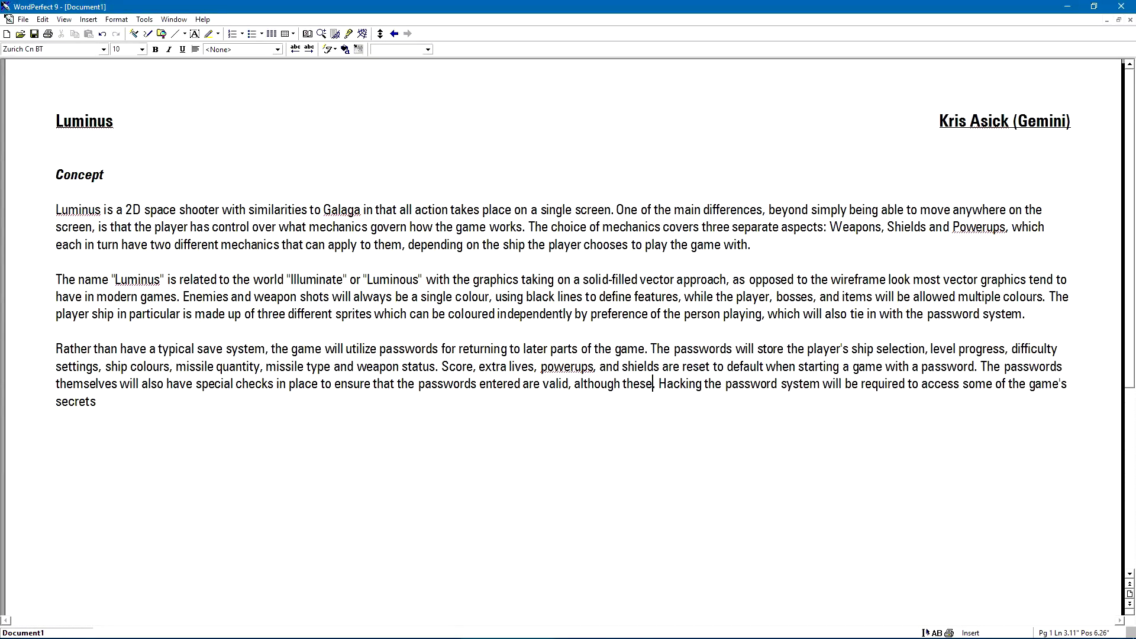
{"action": "type", "text": "be simple so as "}
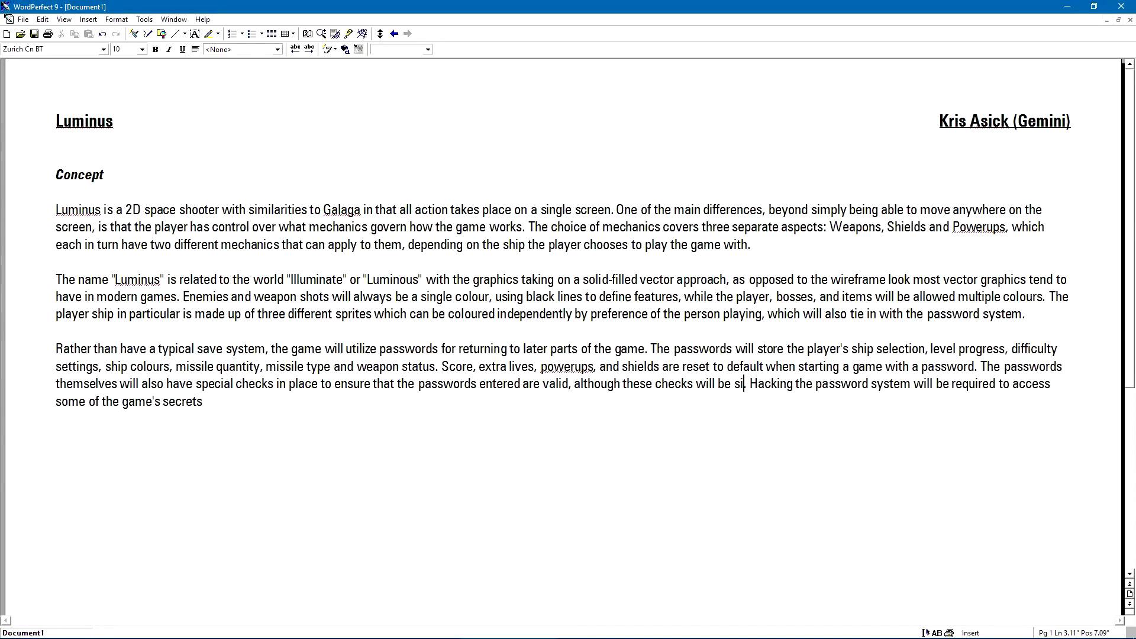
{"action": "type", "text": "to encourage"}
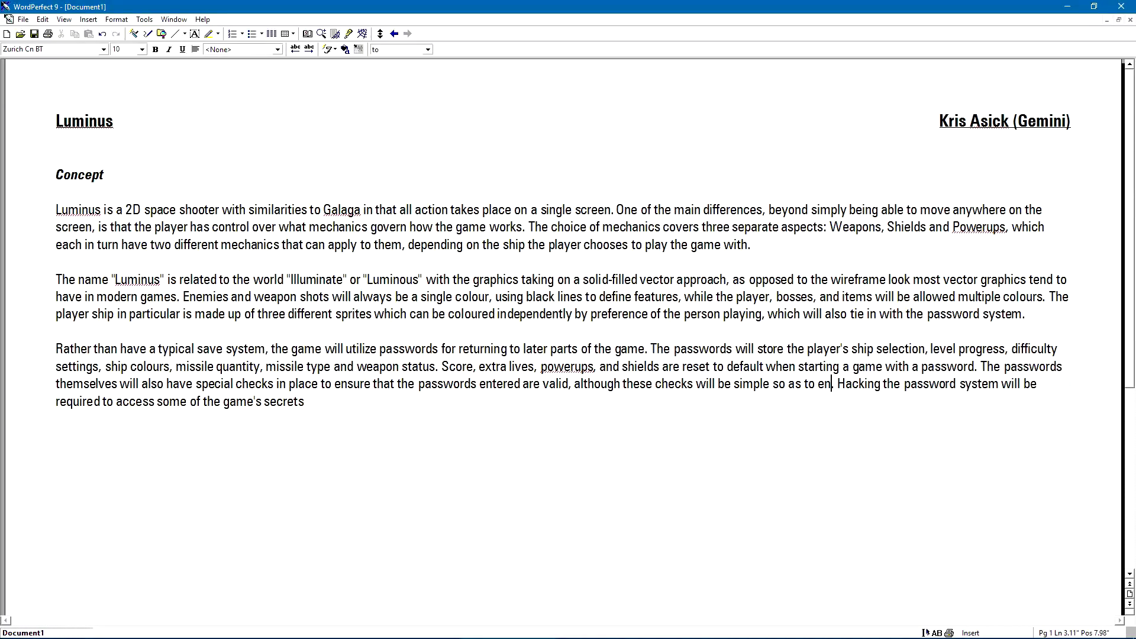
{"action": "key", "text": "Delete"}
{"action": "key", "text": "Right"}
{"action": "key", "text": "Delete"}
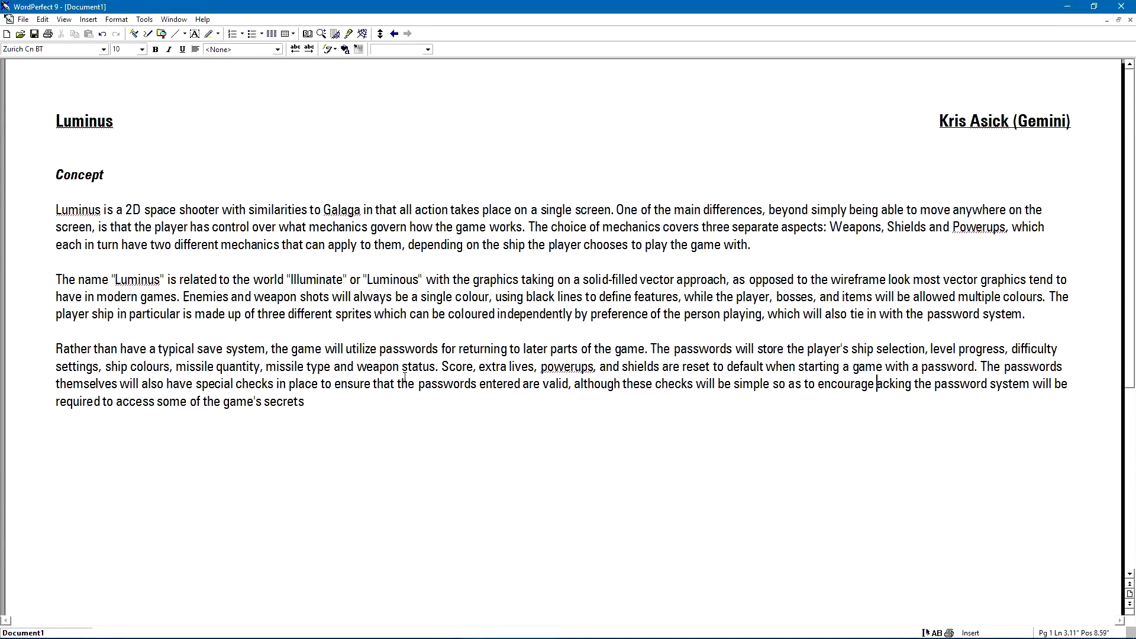
{"action": "type", "text": "h"}
Add the sentence 'In fact, hacking the passwords…' ending in 'secret content.'.
{"action": "key", "text": "ctrl+Right"}
{"action": "key", "text": "ctrl+Right"}
{"action": "key", "text": "BackSpace"}
{"action": "type", "text": ". In fact, ah"}
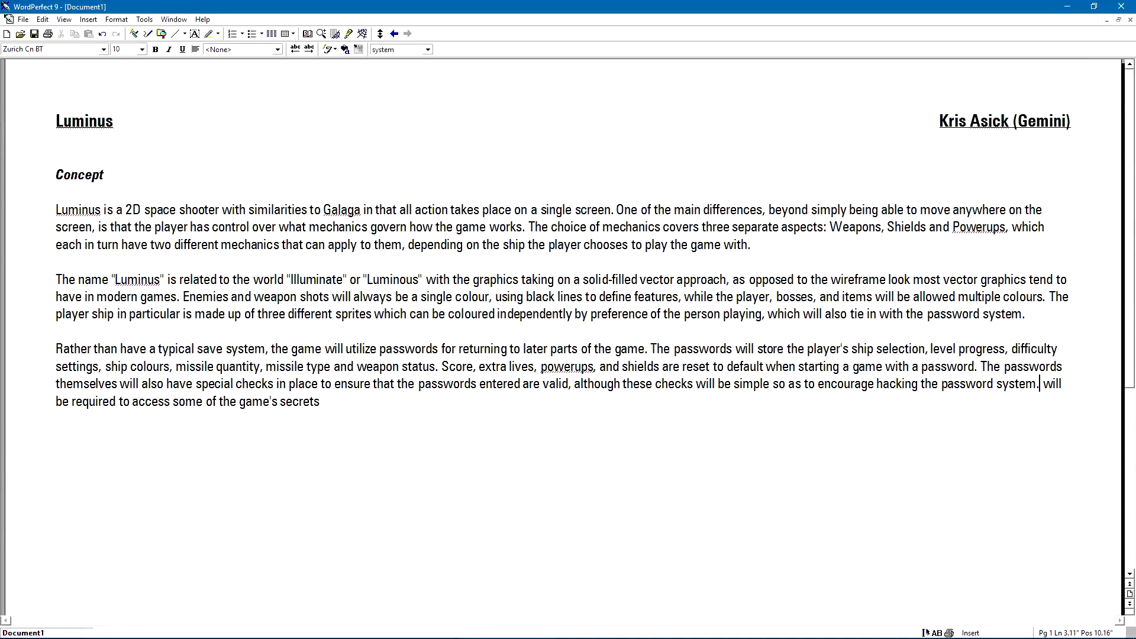
{"action": "key", "text": "BackSpace"}
{"action": "key", "text": "BackSpace"}
{"action": "type", "text": "hacking the passw"}
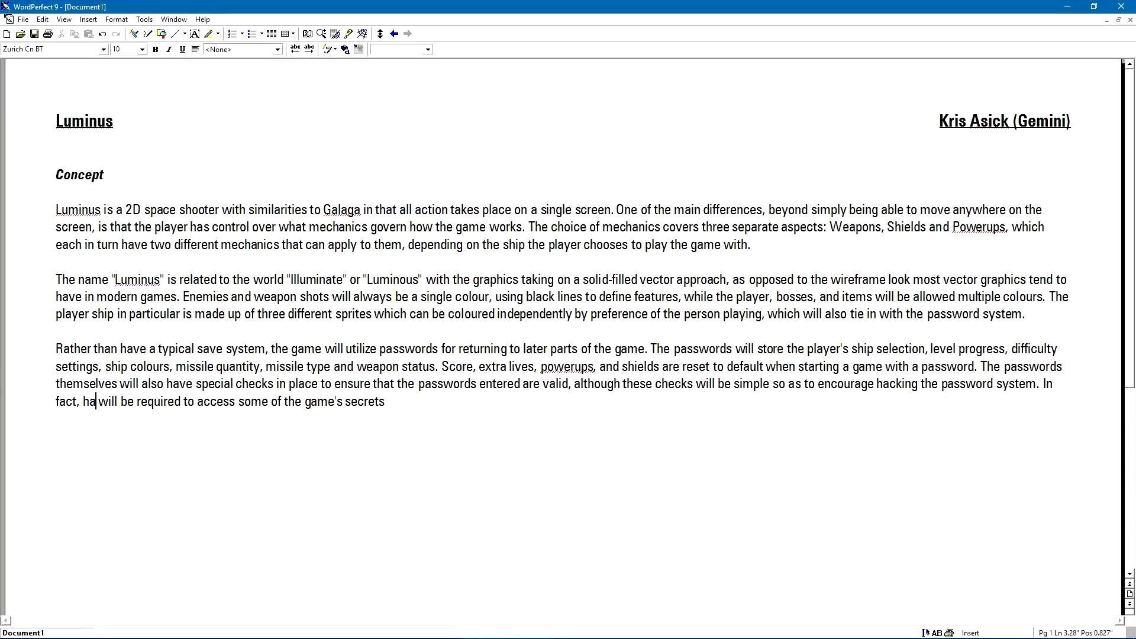
{"action": "type", "text": "ords"}
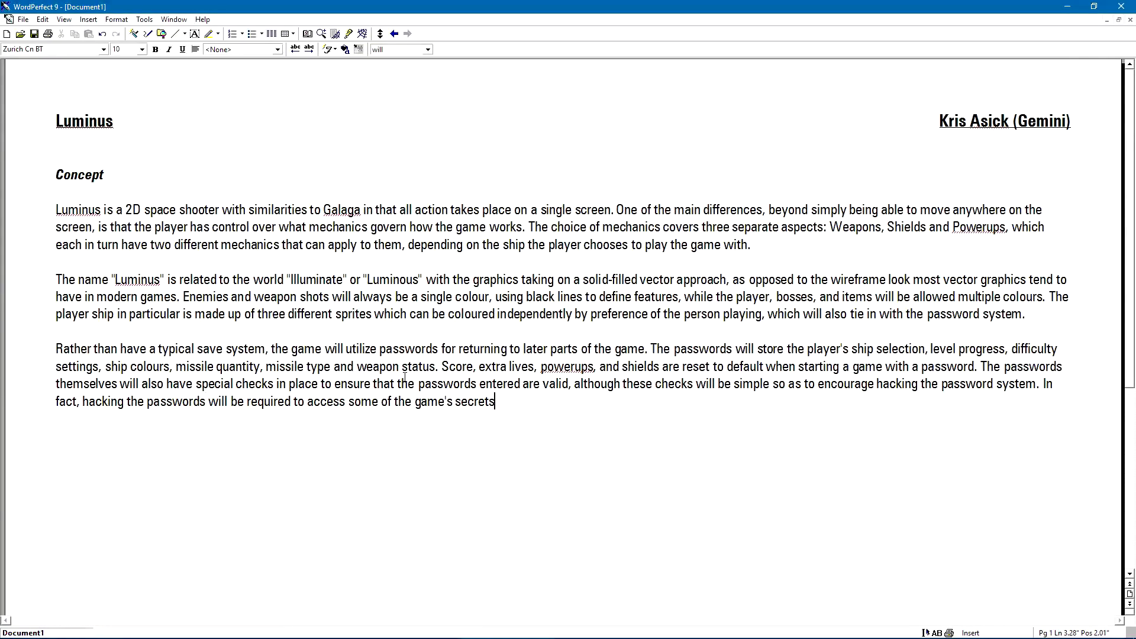
{"action": "key", "text": "BackSpace"}
{"action": "type", "text": "content."}
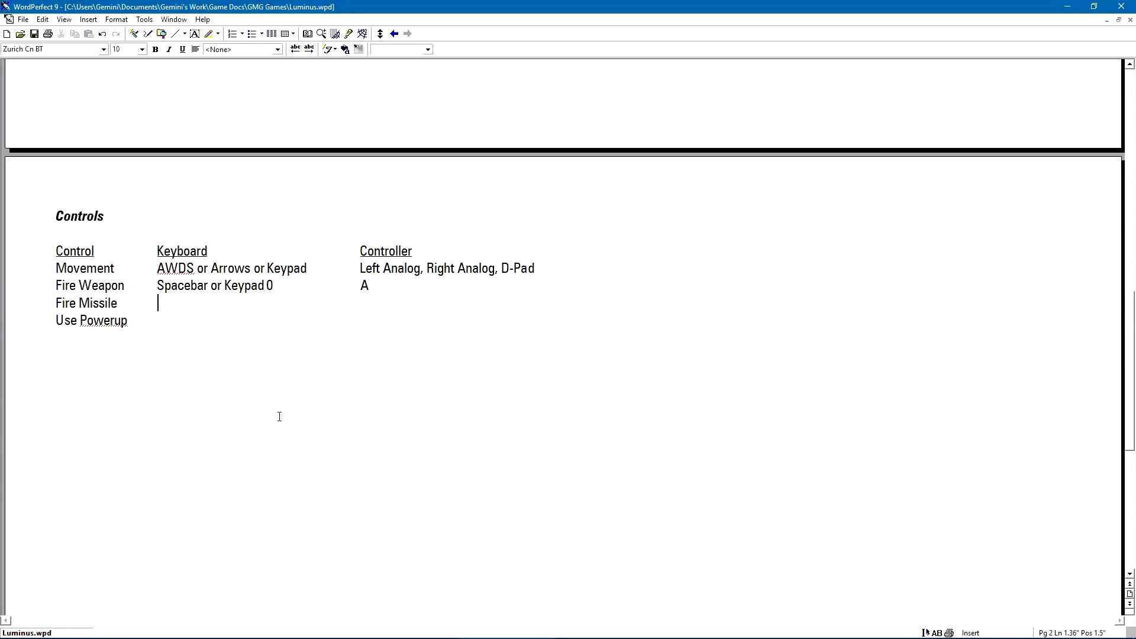
Enter 'Left Shift or Keypad Enter' for Fire Missile and rename the heading 'Default Controls'.
{"action": "type", "text": "Left Shift or"}
{"action": "type", "text": "Keypad E"}
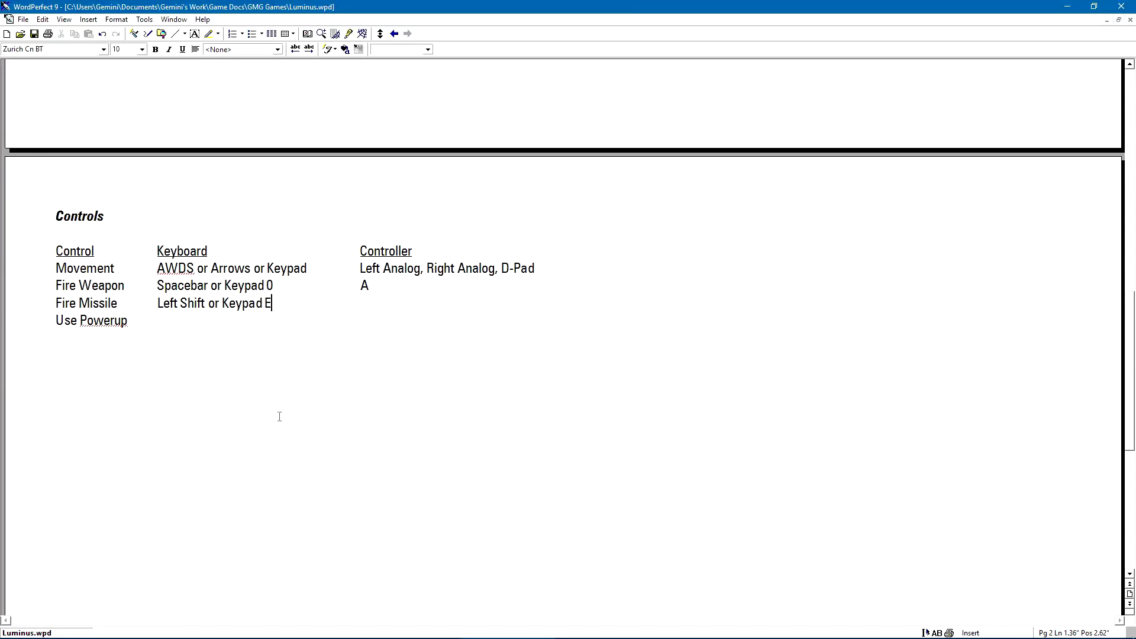
{"action": "type", "text": "nter"}
{"action": "key", "text": "Tab"}
{"action": "key", "text": "Home"}
{"action": "type", "text": "Default"}
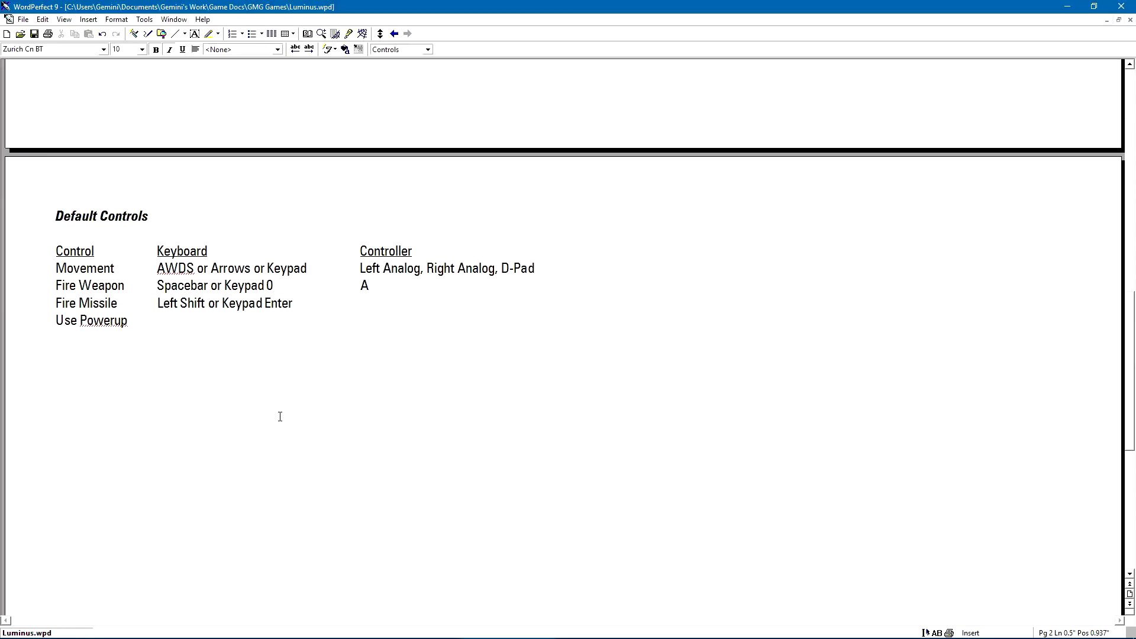
Enter 'Left Ctrl or Keypad +' for Use Powerup and controller buttons 'X' and 'Y or B'.
{"action": "left_click", "coordinate": [487, 312]}
{"action": "key", "text": "Tab"}
{"action": "type", "text": "Left Ctrl or"}
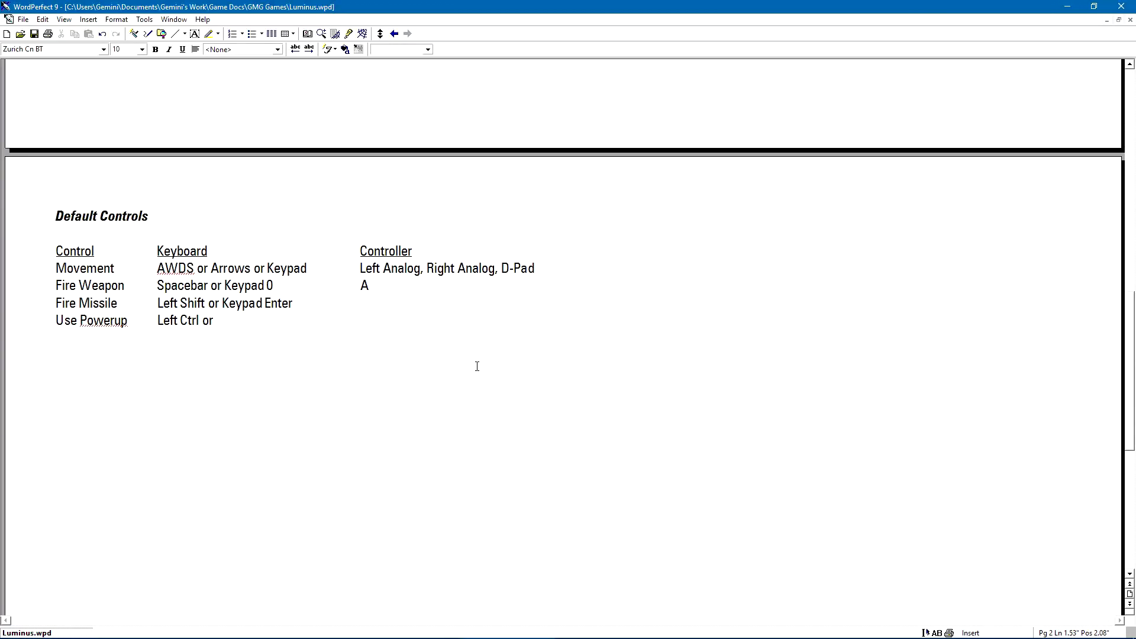
{"action": "type", "text": " Keypad +"}
{"action": "key", "text": "Tab"}
{"action": "type", "text": "X"}
{"action": "key", "text": "Down"}
{"action": "type", "text": "Y or B"}
{"action": "key", "text": "Return"}
{"action": "key", "text": "Return"}
Rename the first column header to 'Game Control' and remove the extra gap before Keyboard.
{"action": "key", "text": "Up"}
{"action": "key", "text": "Up"}
{"action": "key", "text": "Up"}
{"action": "key", "text": "Up"}
{"action": "key", "text": "Up"}
{"action": "type", "text": "Game"}
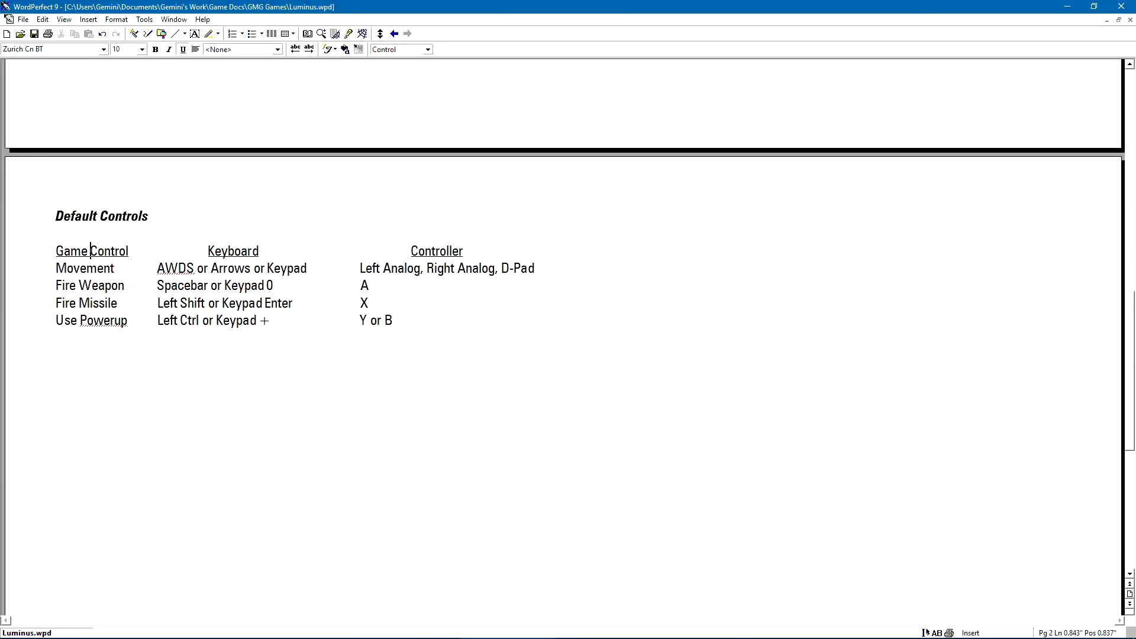
{"action": "key", "text": "Right"}
{"action": "key", "text": "Right"}
{"action": "key", "text": "Right"}
{"action": "key", "text": "Right"}
{"action": "key", "text": "Right"}
{"action": "key", "text": "Right"}
{"action": "key", "text": "Right"}
{"action": "key", "text": "Right"}
{"action": "key", "text": "Delete"}
{"action": "key", "text": "Down"}
{"action": "key", "text": "Down"}
{"action": "key", "text": "Down"}
{"action": "key", "text": "Down"}
{"action": "key", "text": "Down"}
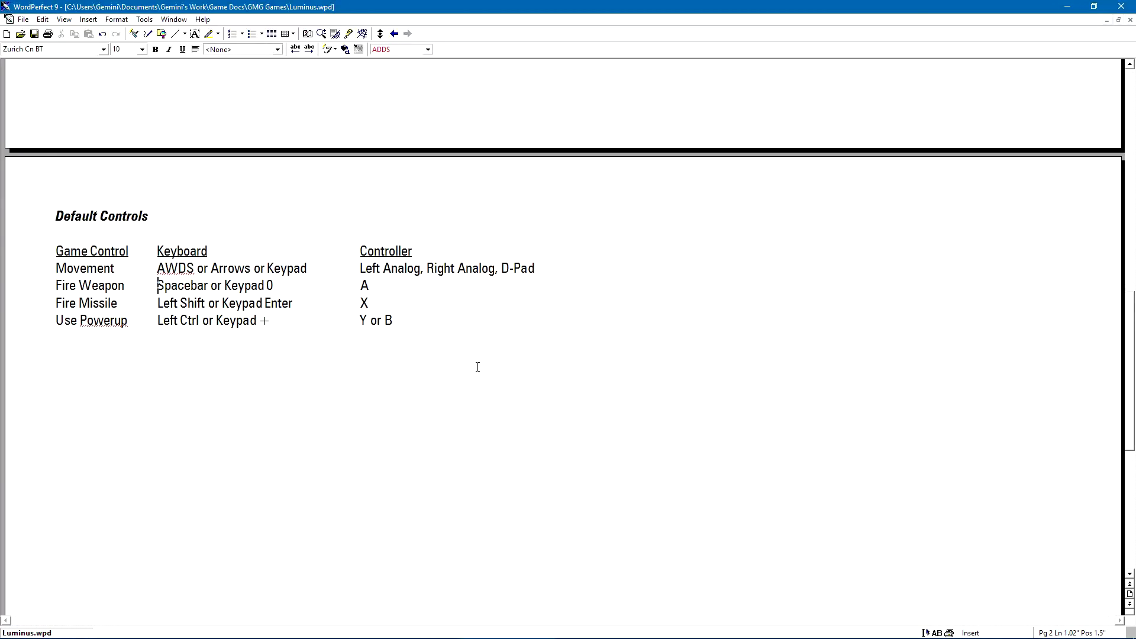
Add an underlined 'Menu Control / Keyboard / Controller' header with a Cursor row beneath.
{"action": "type", "text": "Menu Control"}
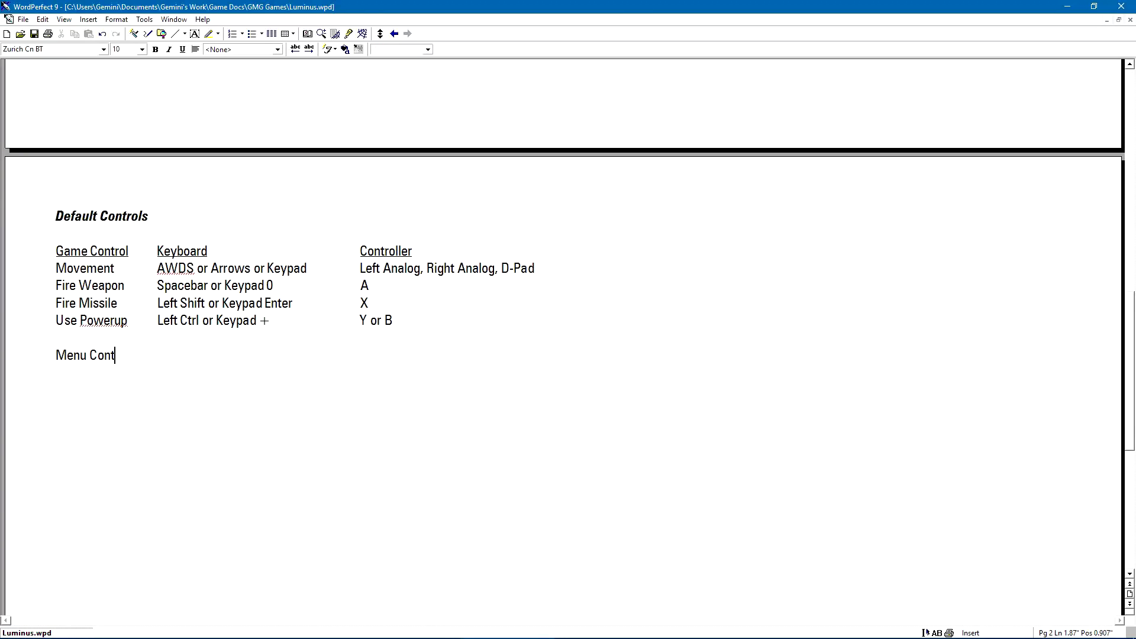
{"action": "key", "text": "Tab"}
{"action": "type", "text": "Keyboard"}
{"action": "key", "text": "Tab"}
{"action": "key", "text": "Tab"}
{"action": "key", "text": "Tab"}
{"action": "type", "text": "Controller"}
{"action": "key", "text": "Return"}
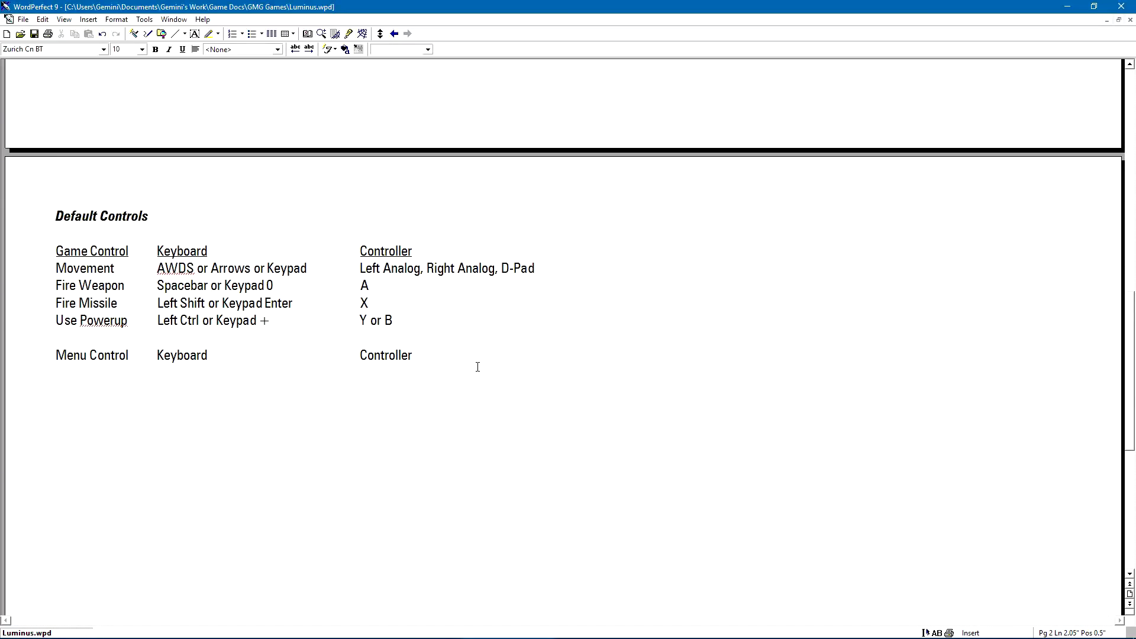
{"action": "type", "text": "Cursor"}
{"action": "key", "text": "Up"}
{"action": "key", "text": "Home"}
{"action": "key", "text": "shift+End"}
{"action": "key", "text": "ctrl+u"}
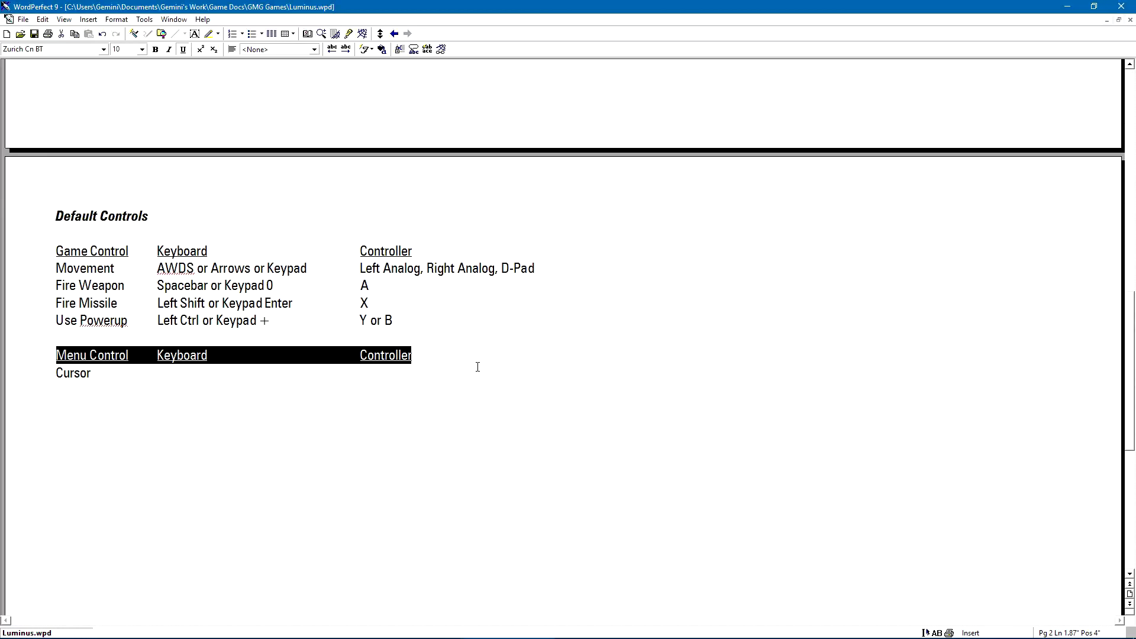
Copy the Movement row's keyboard and controller entries into the Cursor row.
{"action": "left_click_drag", "start_coordinate": [156, 267], "coordinate": [551, 265]}
{"action": "key", "text": "ctrl+c"}
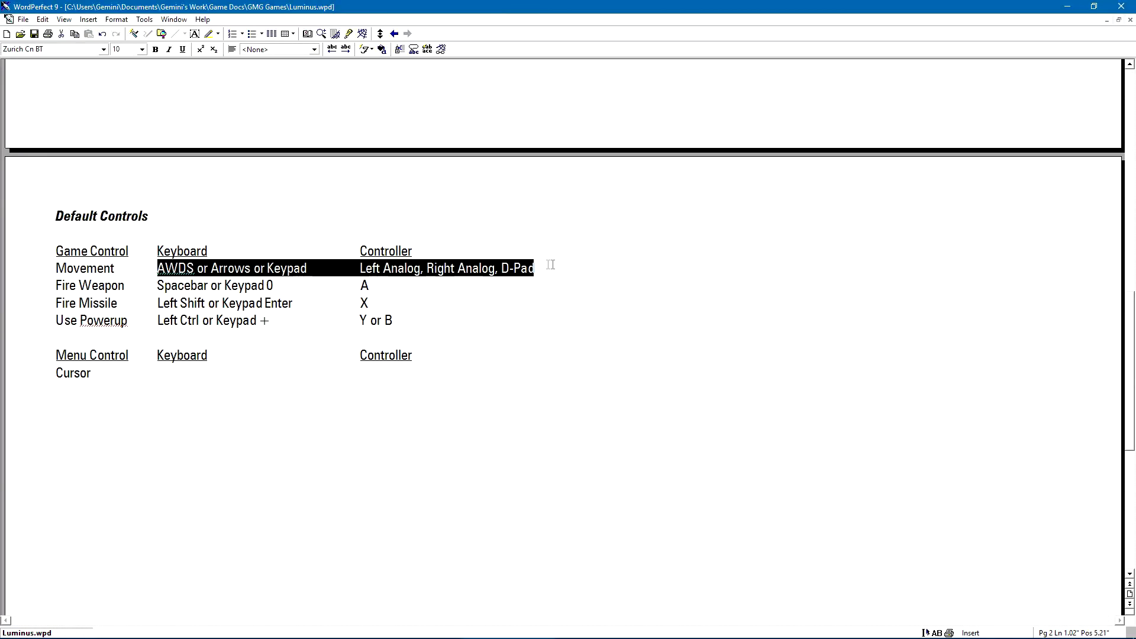
{"action": "left_click", "coordinate": [451, 378]}
{"action": "key", "text": "Tab"}
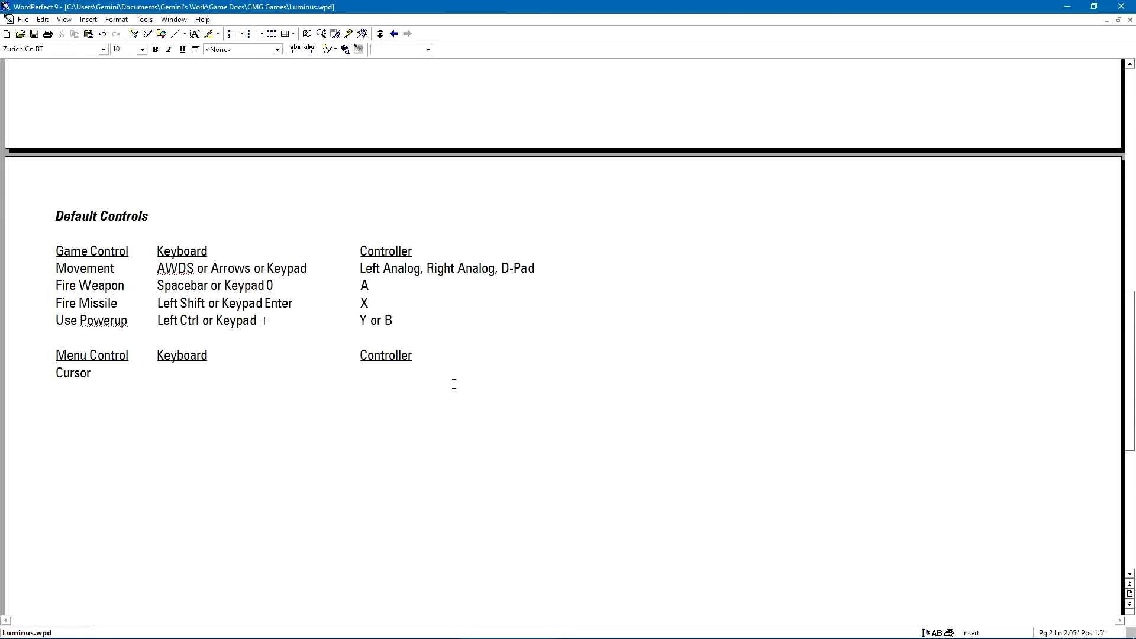
{"action": "key", "text": "ctrl+v"}
Add a Select row using 'Spacebar or Enter or Keypad Enter' and controller button A.
{"action": "key", "text": "Return"}
{"action": "type", "text": "Selec"}
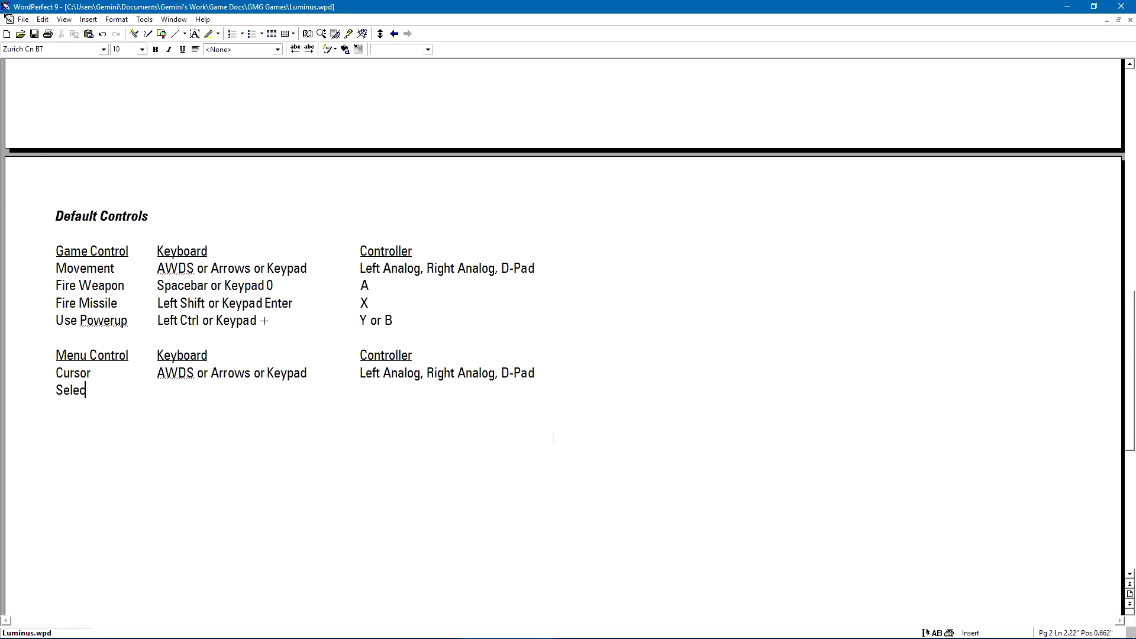
{"action": "type", "text": "t"}
{"action": "key", "text": "Tab"}
{"action": "type", "text": "Spacebar,"}
{"action": "key", "text": "BackSpace"}
{"action": "type", "text": "or Enter or "}
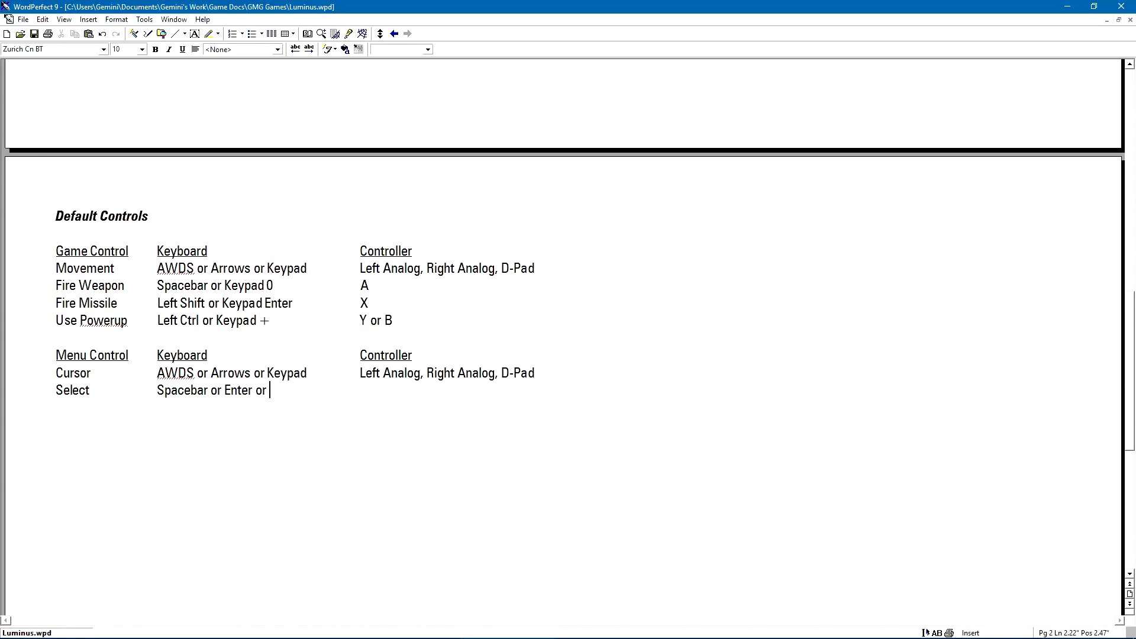
{"action": "type", "text": "Keypad Enter"}
{"action": "key", "text": "Tab"}
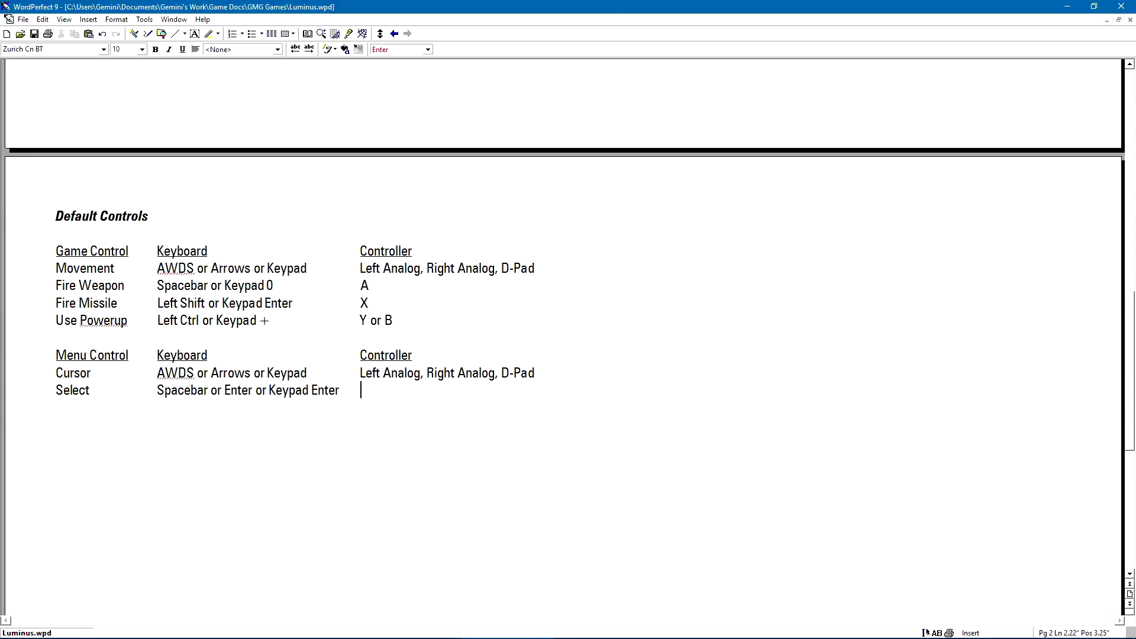
{"action": "key", "text": "Tab"}
{"action": "type", "text": "A"}
Add a Pause Menu row below Use Powerup mapped to Escape and Start.
{"action": "key", "text": "Up"}
{"action": "key", "text": "Up"}
{"action": "key", "text": "Up"}
{"action": "key", "text": "Up"}
{"action": "key", "text": "Return"}
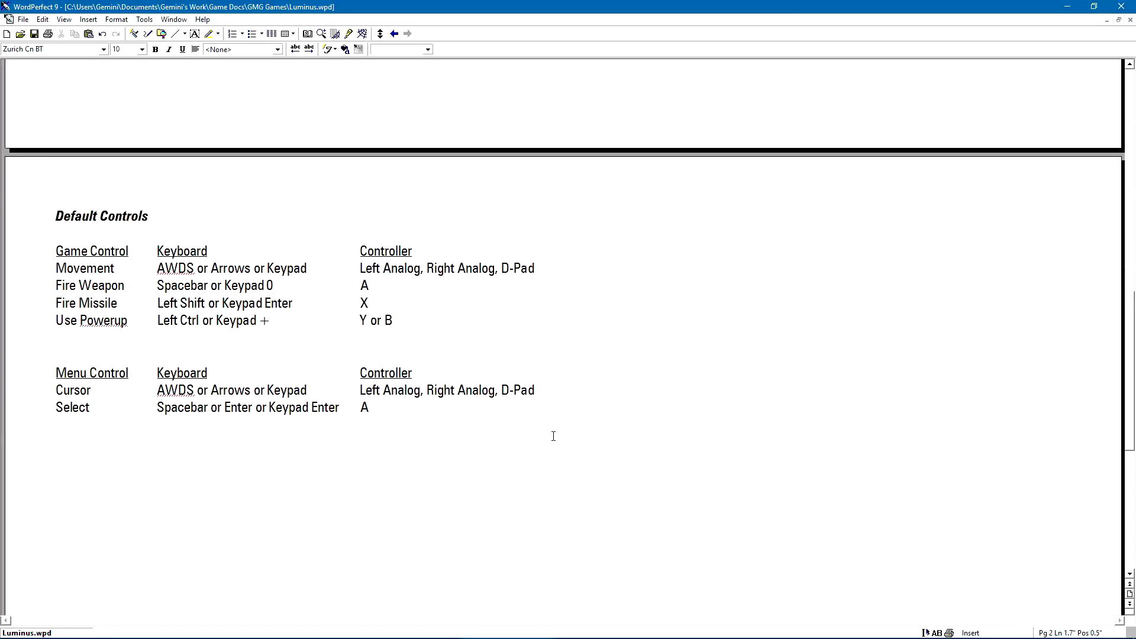
{"action": "type", "text": "Pause"}
{"action": "key", "text": "Tab"}
{"action": "type", "text": "Escape"}
{"action": "key", "text": "Left"}
{"action": "key", "text": "Left"}
{"action": "key", "text": "Left"}
{"action": "key", "text": "Left"}
{"action": "key", "text": "Left"}
{"action": "key", "text": "Left"}
{"action": "type", "text": "Menu"}
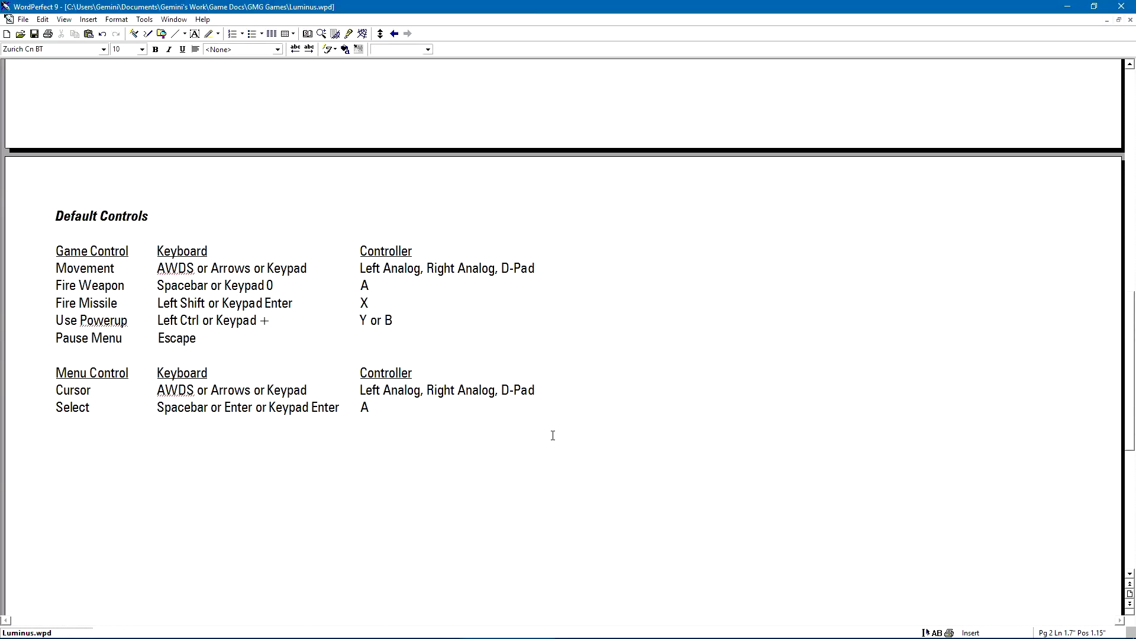
{"action": "key", "text": "End"}
{"action": "key", "text": "Tab"}
{"action": "type", "text": "Start"}
Add a Cancel row below Select mapped to Escape and B.
{"action": "key", "text": "Down"}
{"action": "key", "text": "Down"}
{"action": "key", "text": "Down"}
{"action": "key", "text": "Down"}
{"action": "key", "text": "Return"}
{"action": "type", "text": "Cancel"}
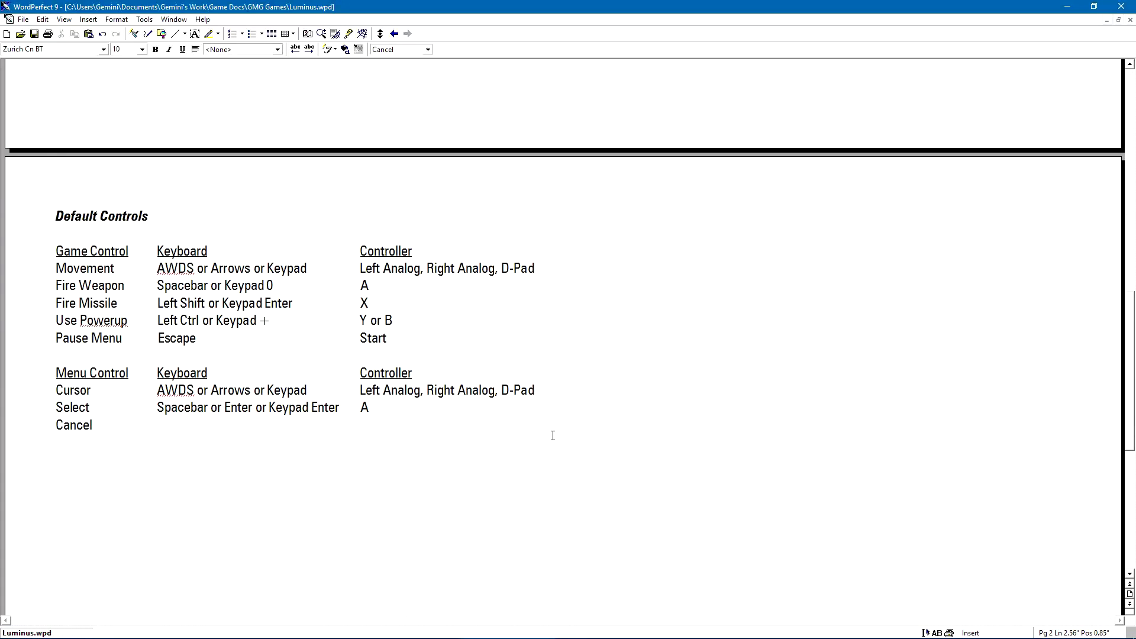
{"action": "key", "text": "Tab"}
{"action": "type", "text": "Escape"}
{"action": "key", "text": "Tab"}
{"action": "type", "text": "B"}
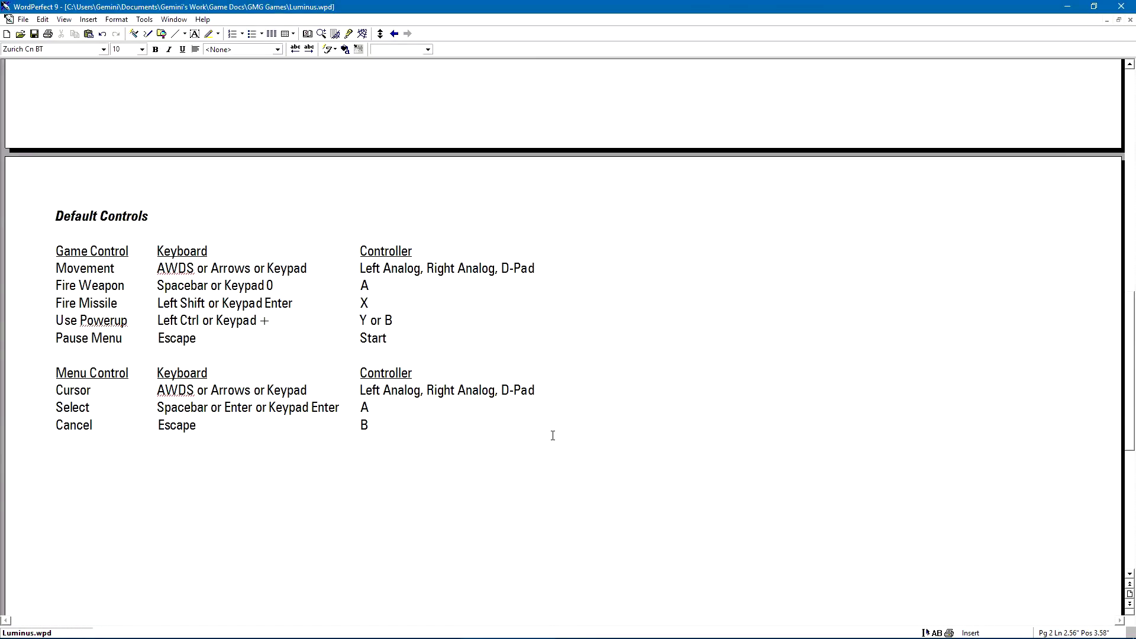